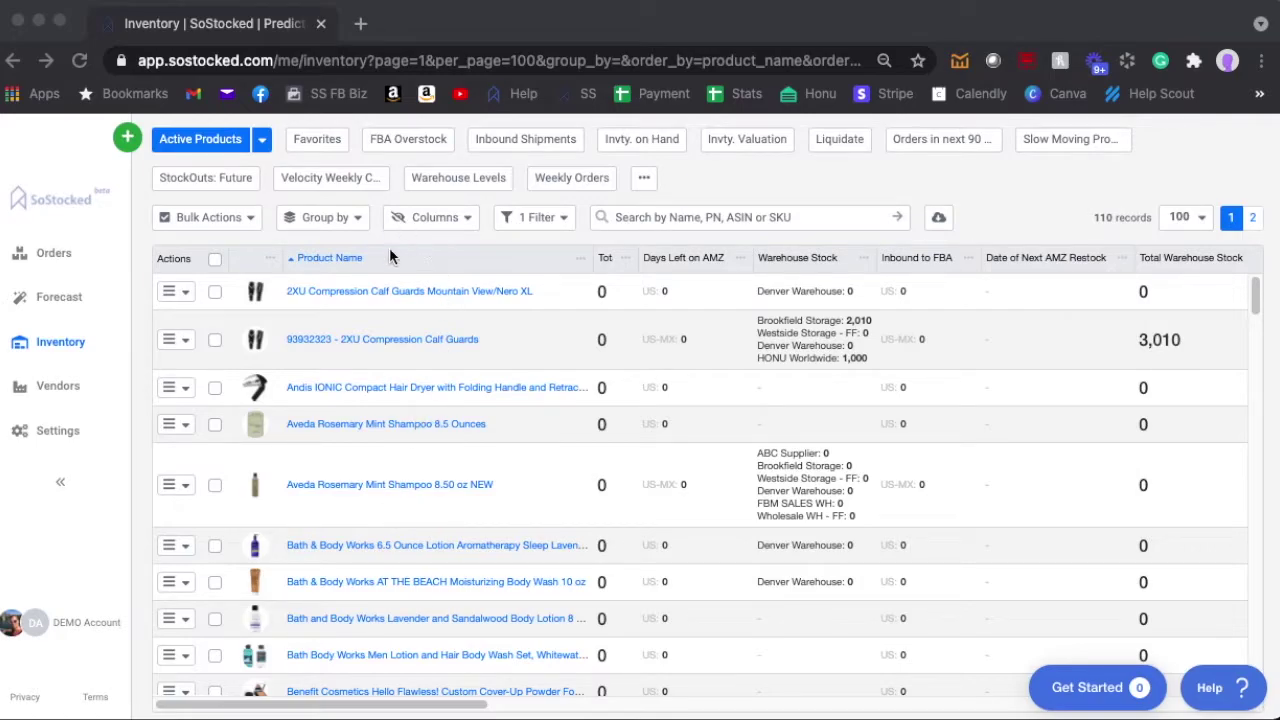
Step: Show and then hide the Variations column from the table's column list
click(443, 226)
click(443, 224)
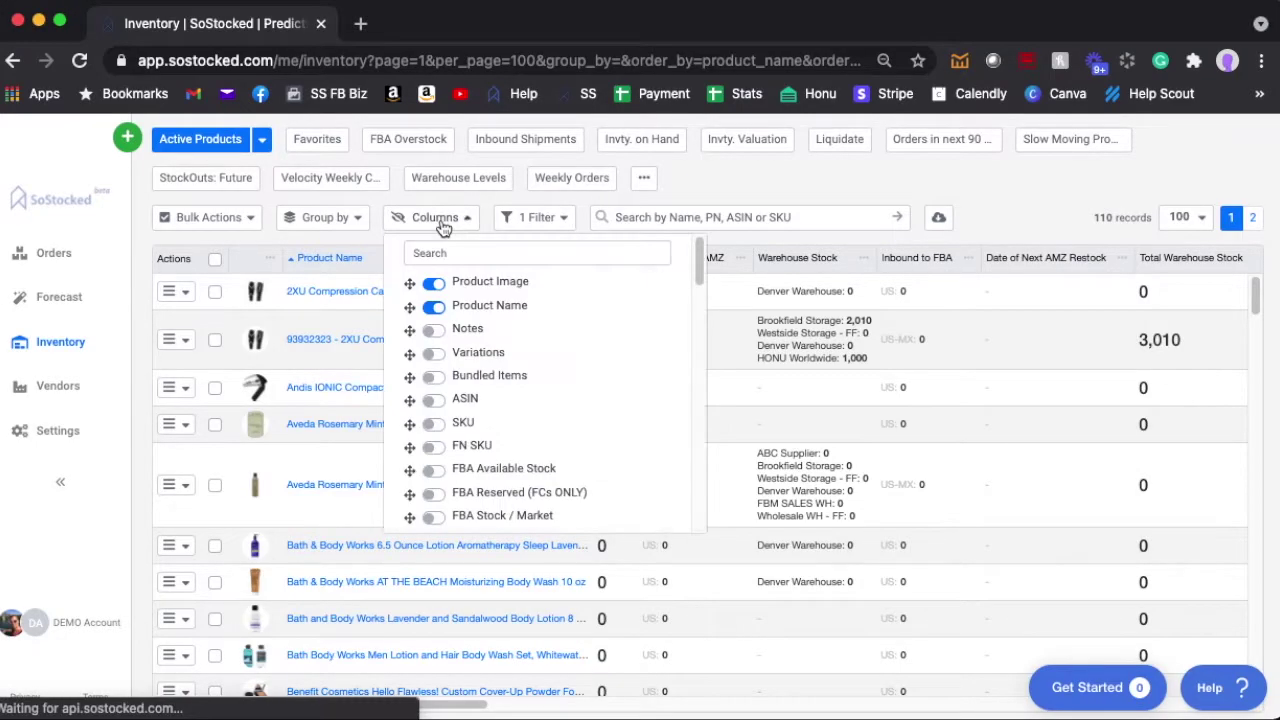
click(434, 354)
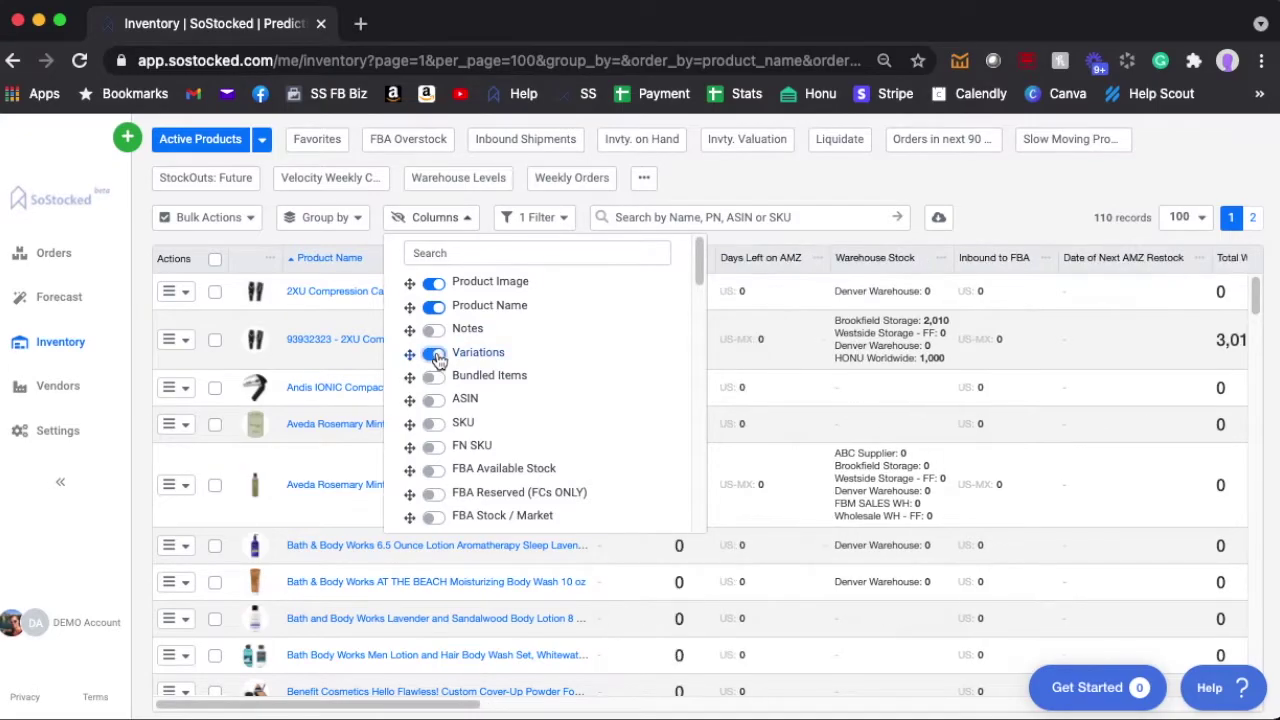
click(434, 354)
mouse_move(437, 304)
mouse_down()
mouse_move(456, 399)
mouse_move(444, 312)
mouse_up()
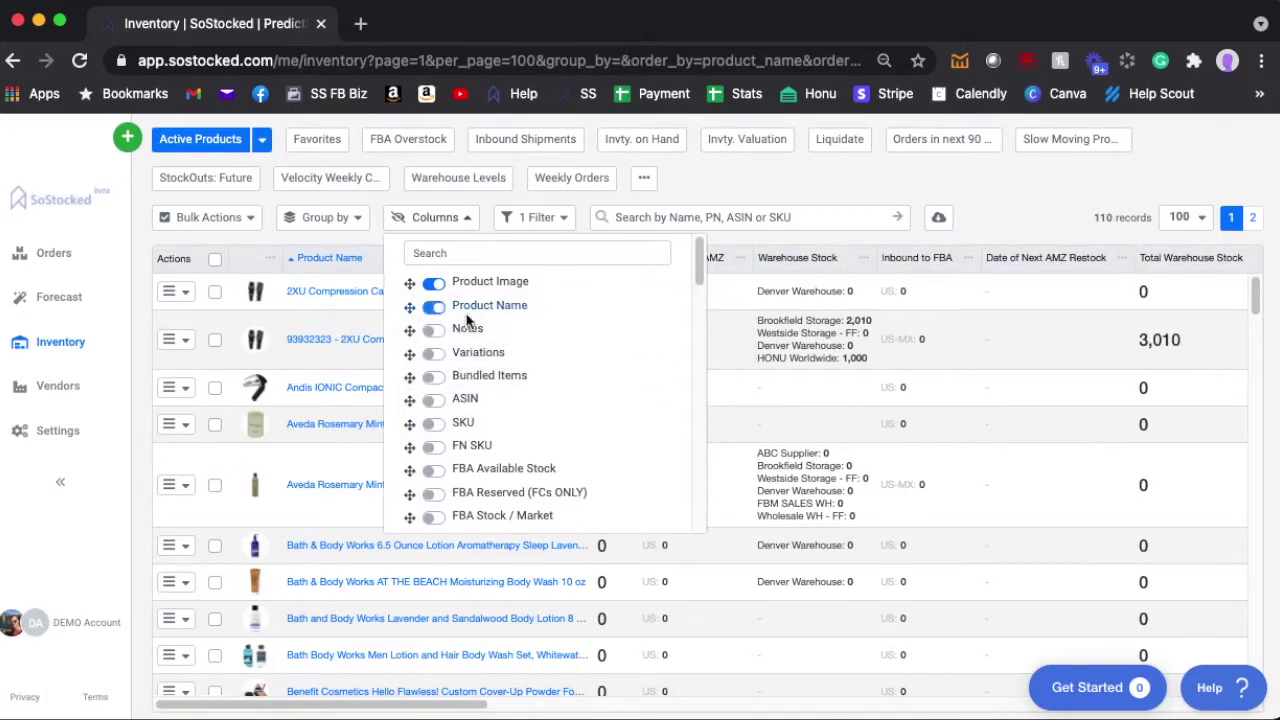
click(785, 196)
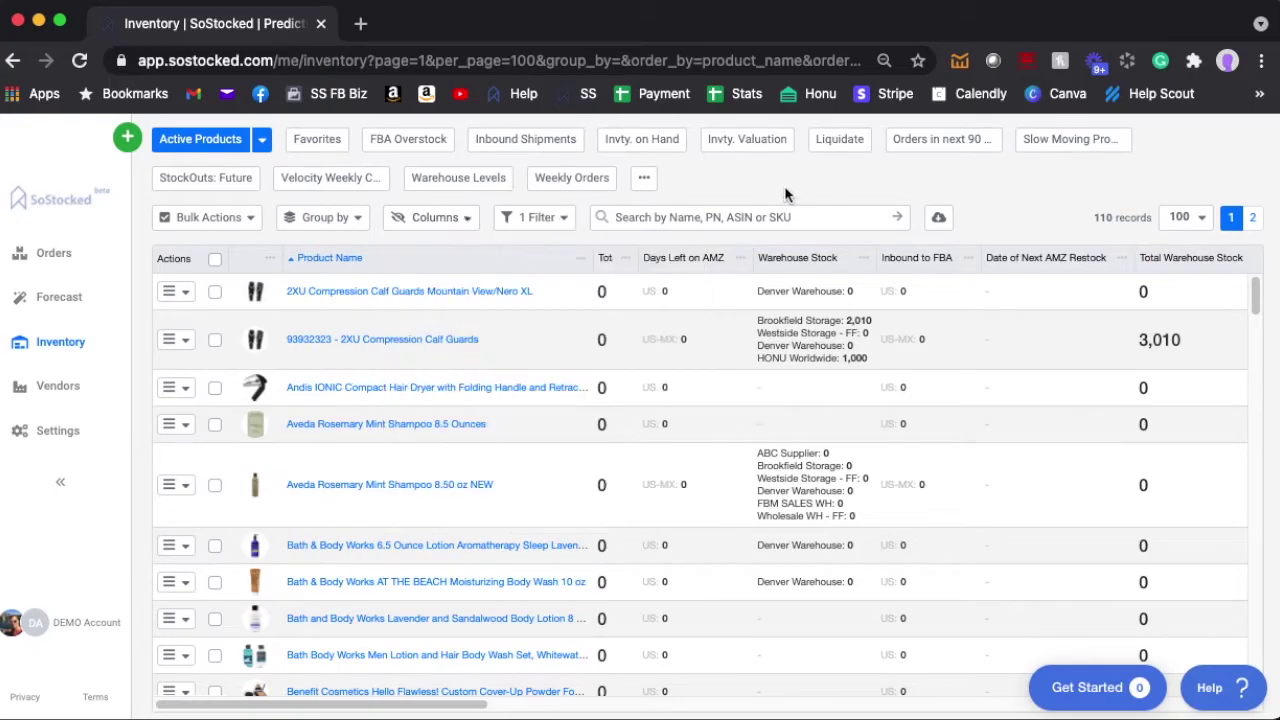
Step: Check the filter settings and help center panel, closing both without changes
click(535, 219)
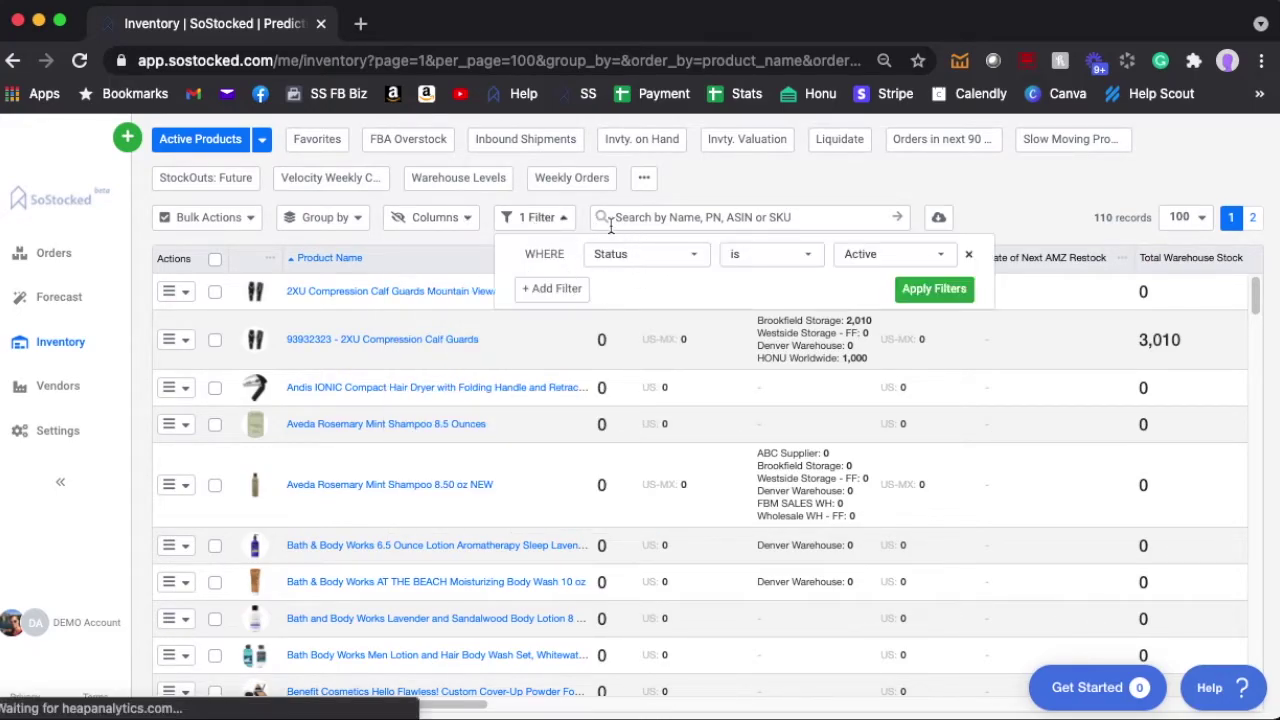
click(848, 192)
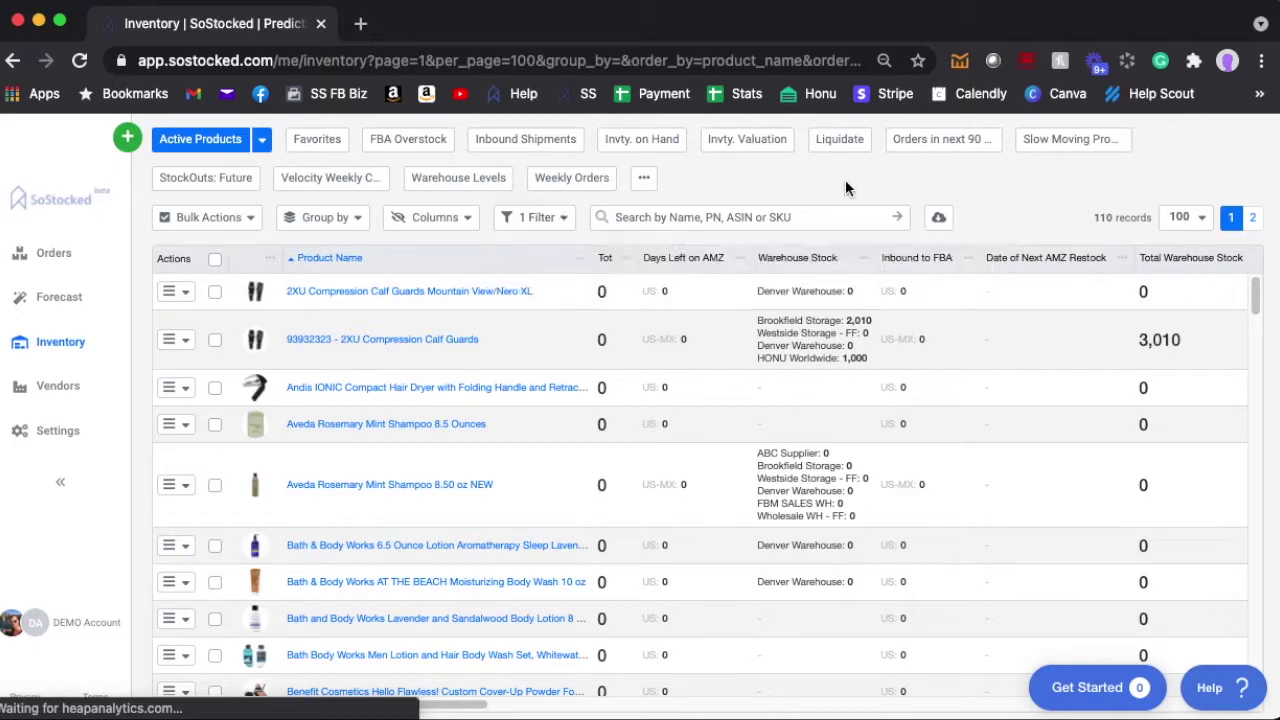
click(1212, 687)
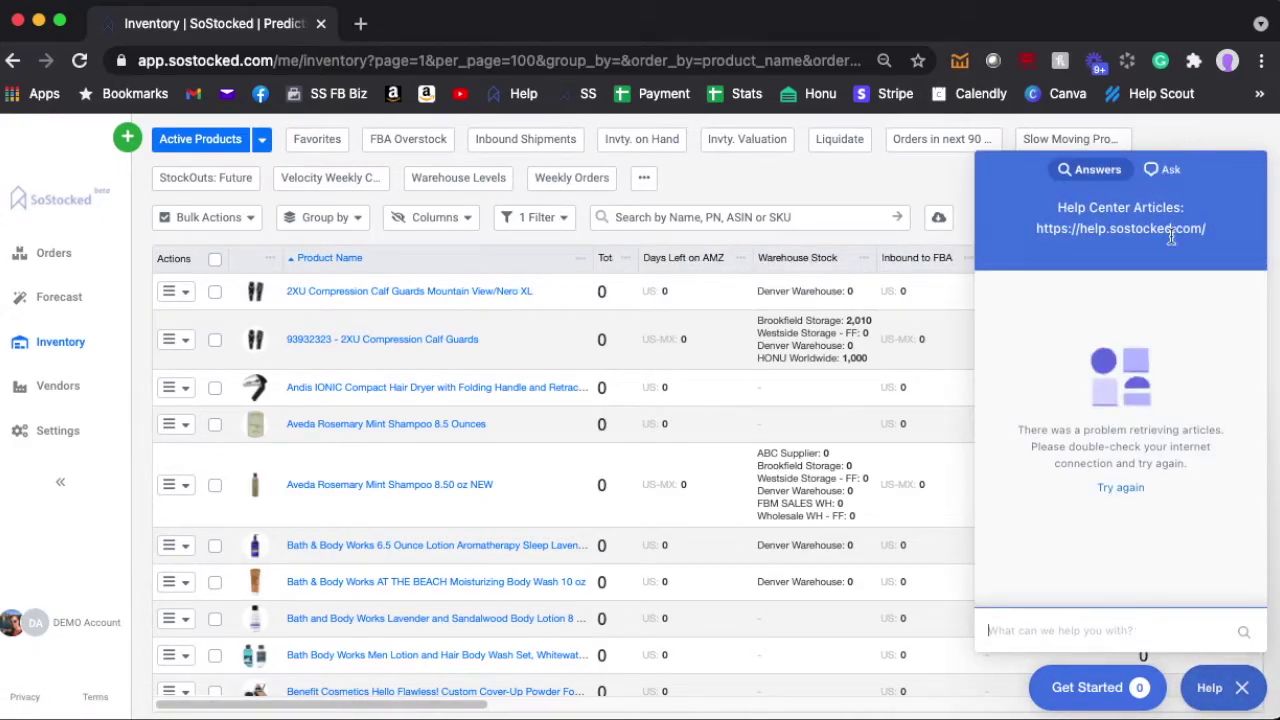
click(1230, 700)
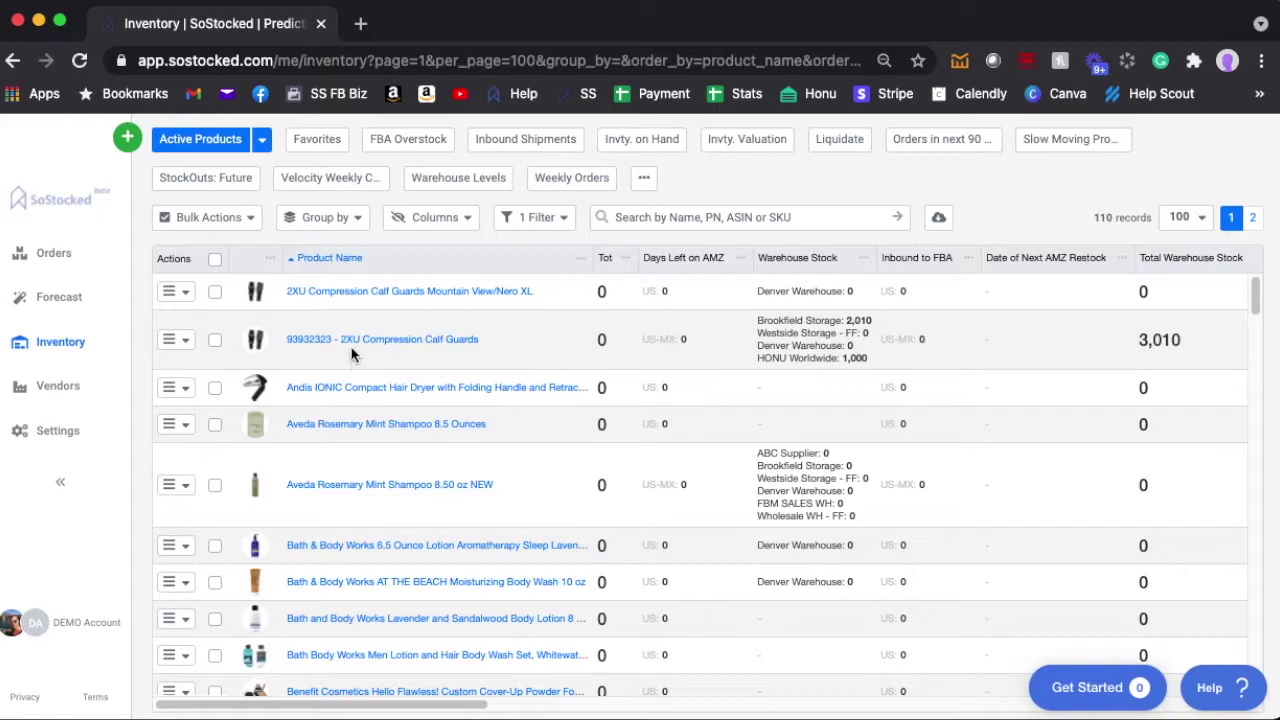
Step: Narrow the Product Name and Total FBA Stock columns and lock Total FBA Stock
drag(594, 259, 476, 284)
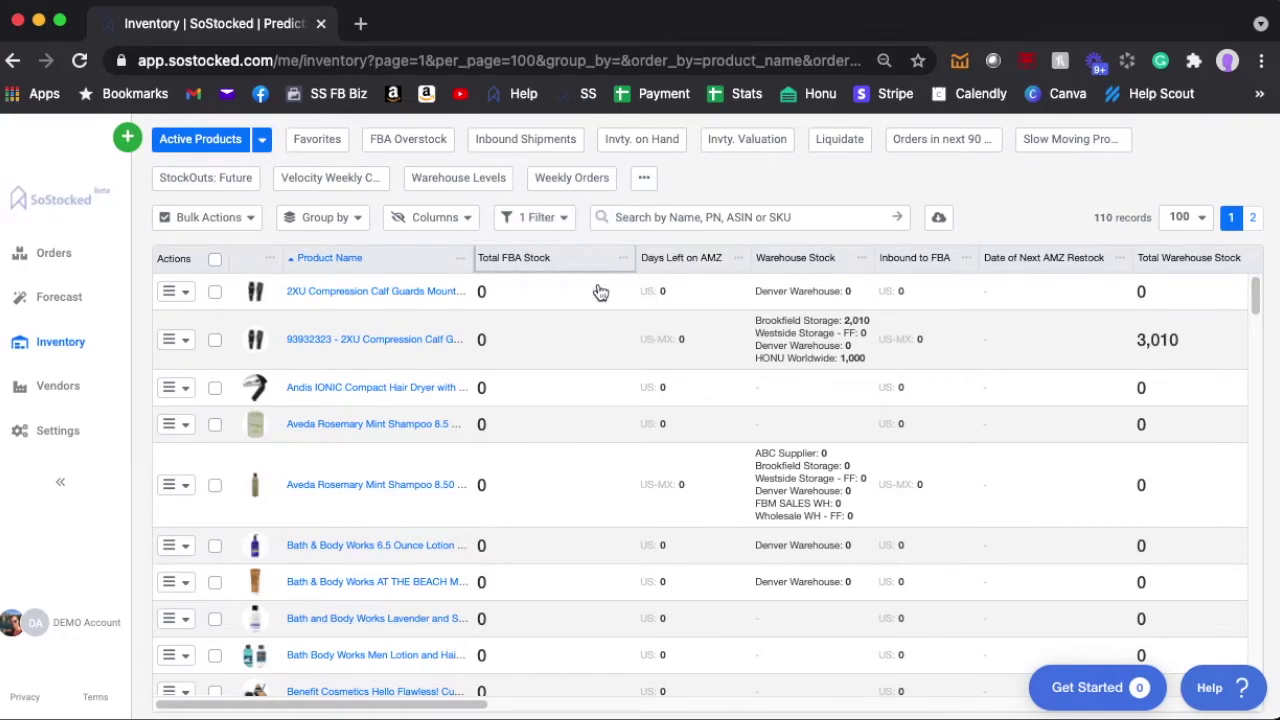
click(625, 259)
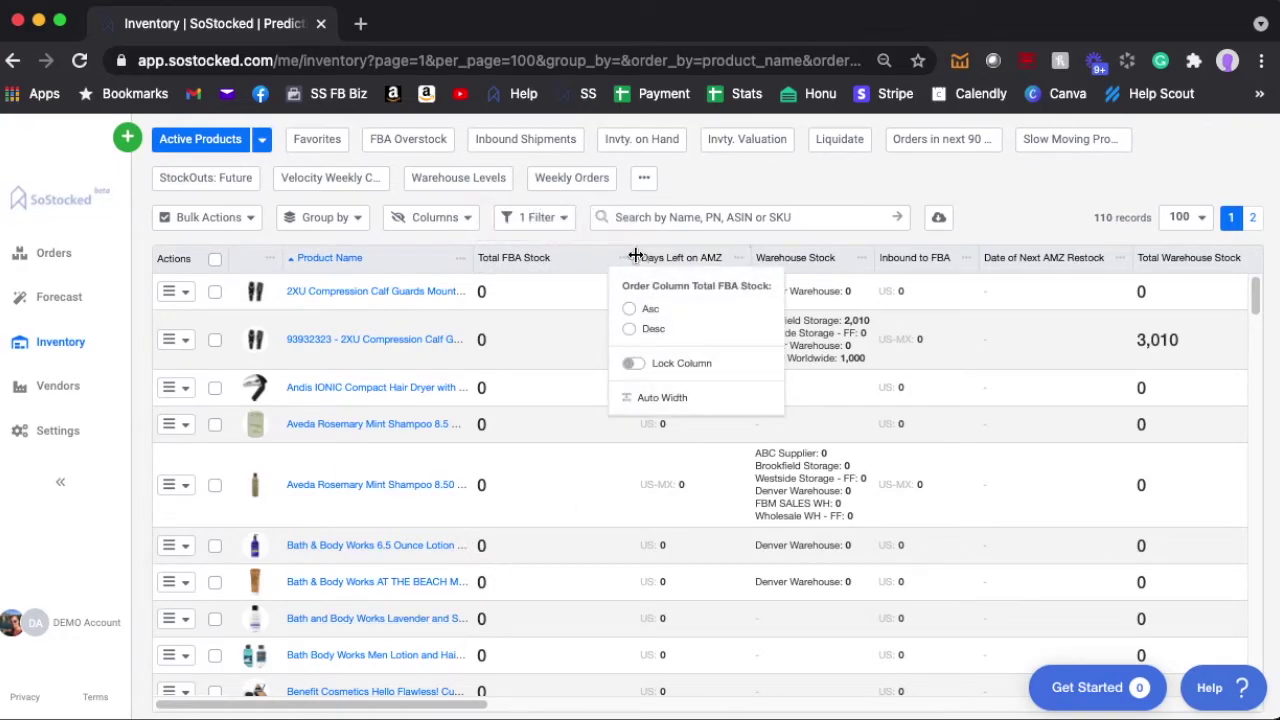
drag(631, 257, 561, 258)
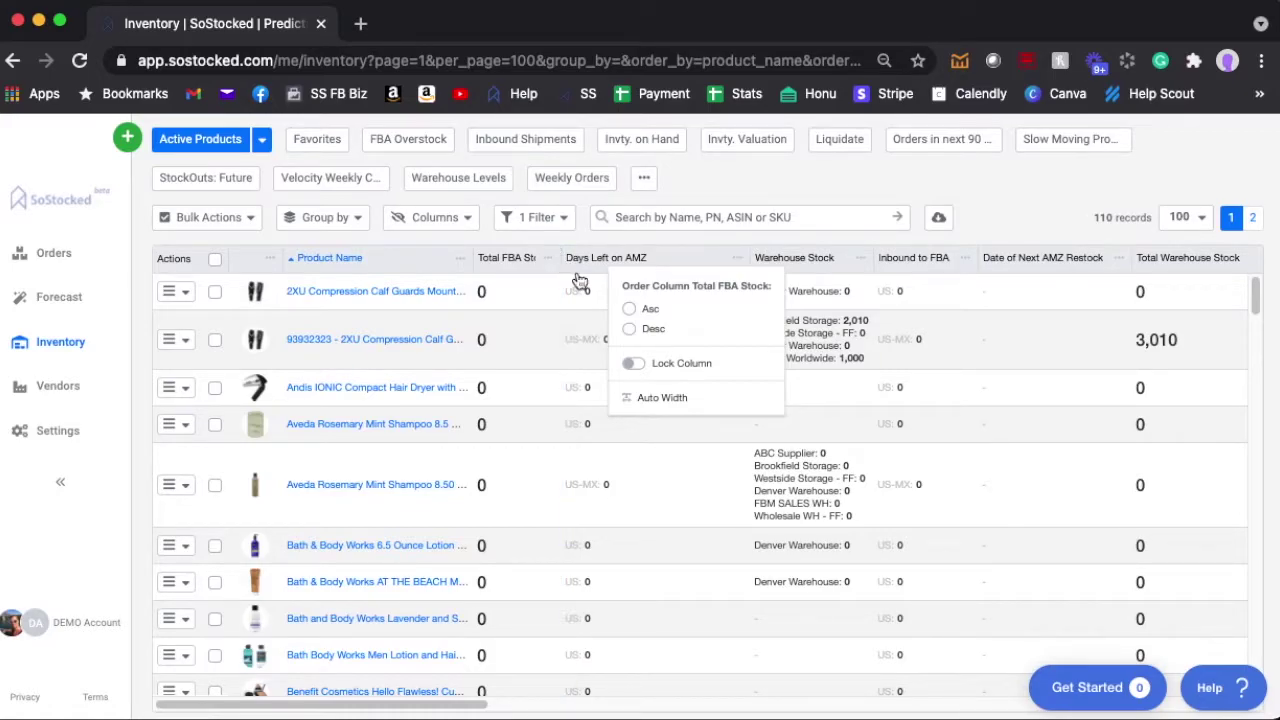
click(631, 364)
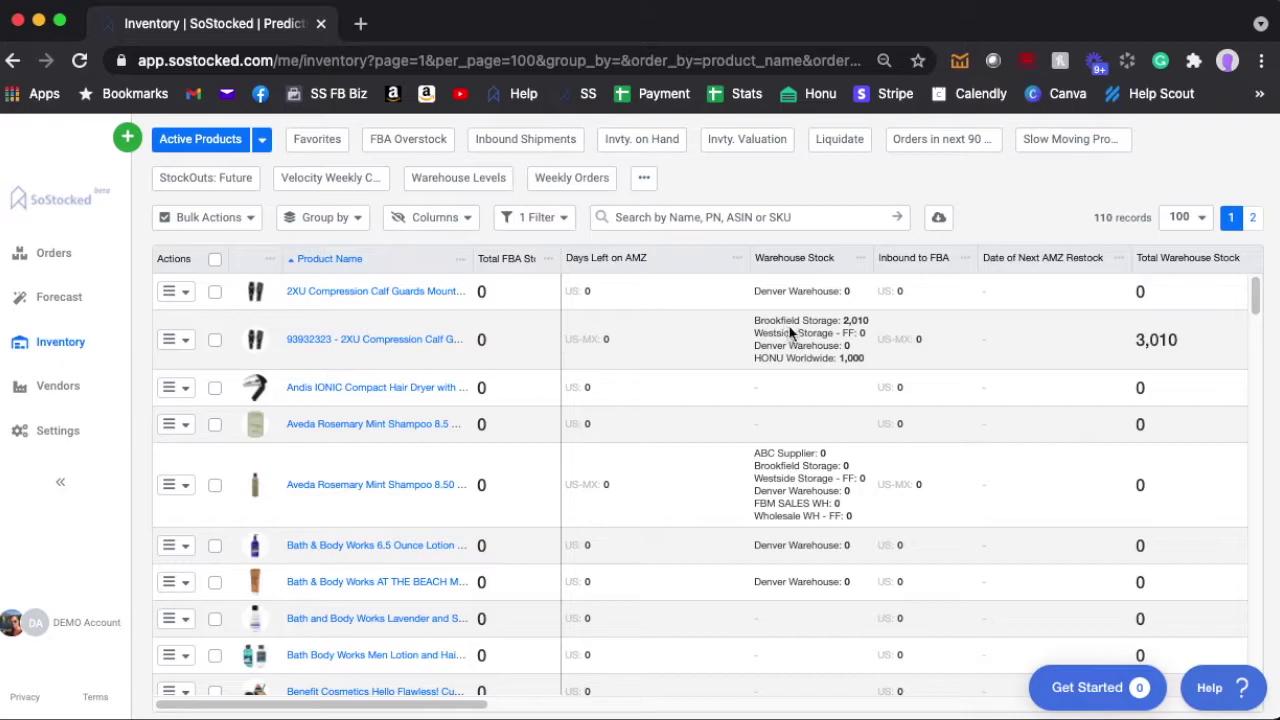
drag(450, 704, 420, 715)
Step: Toggle the lock on Total FBA Stock, lock Days Left on AMZ, and unlock Product Image
click(548, 259)
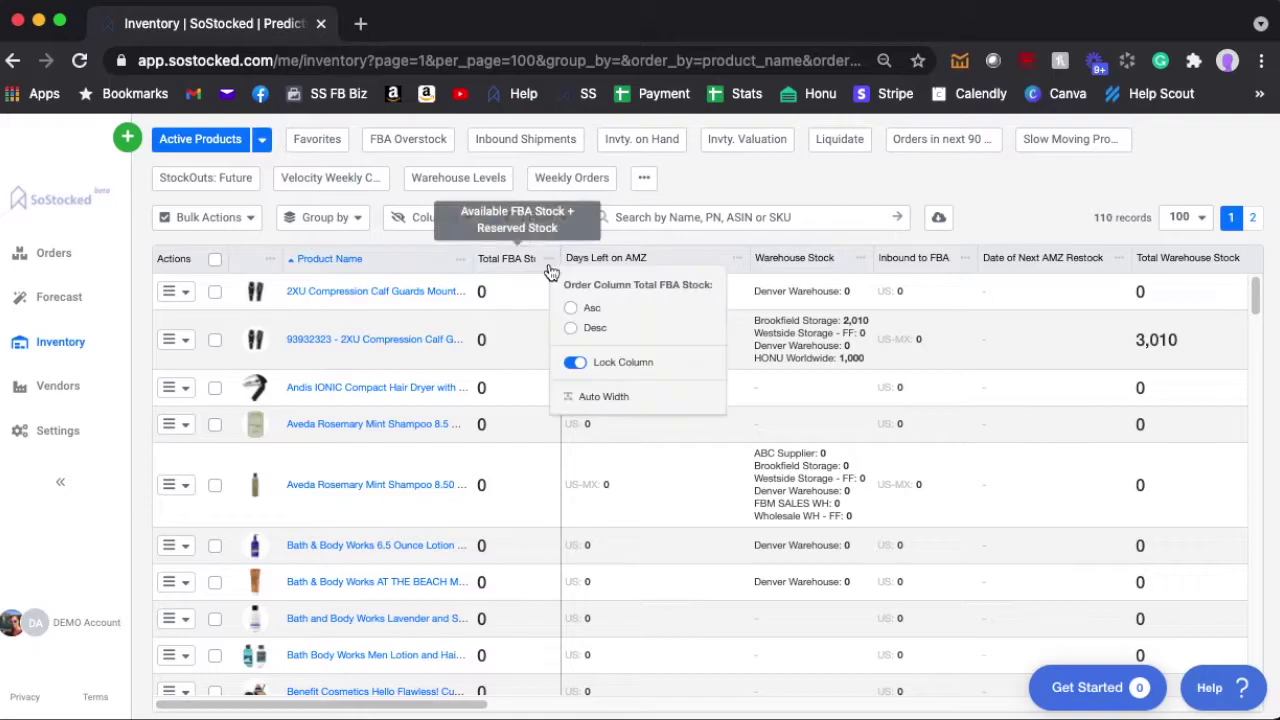
click(576, 364)
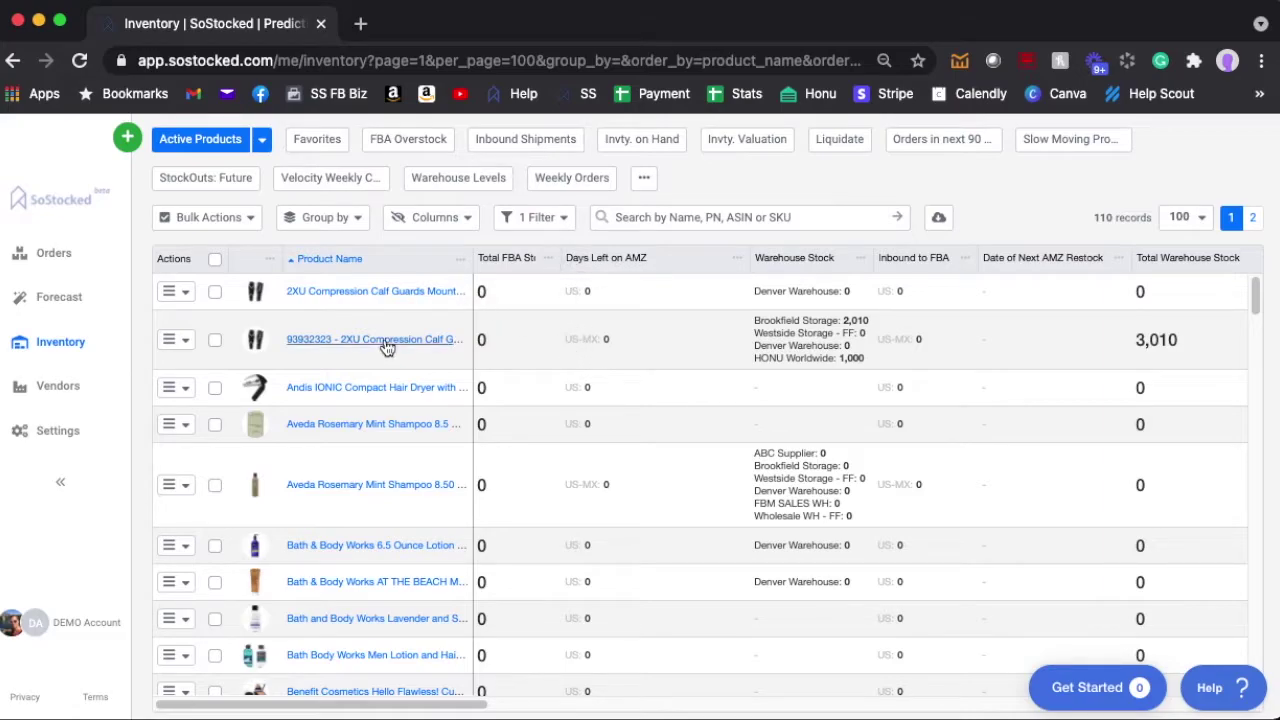
click(738, 259)
click(754, 352)
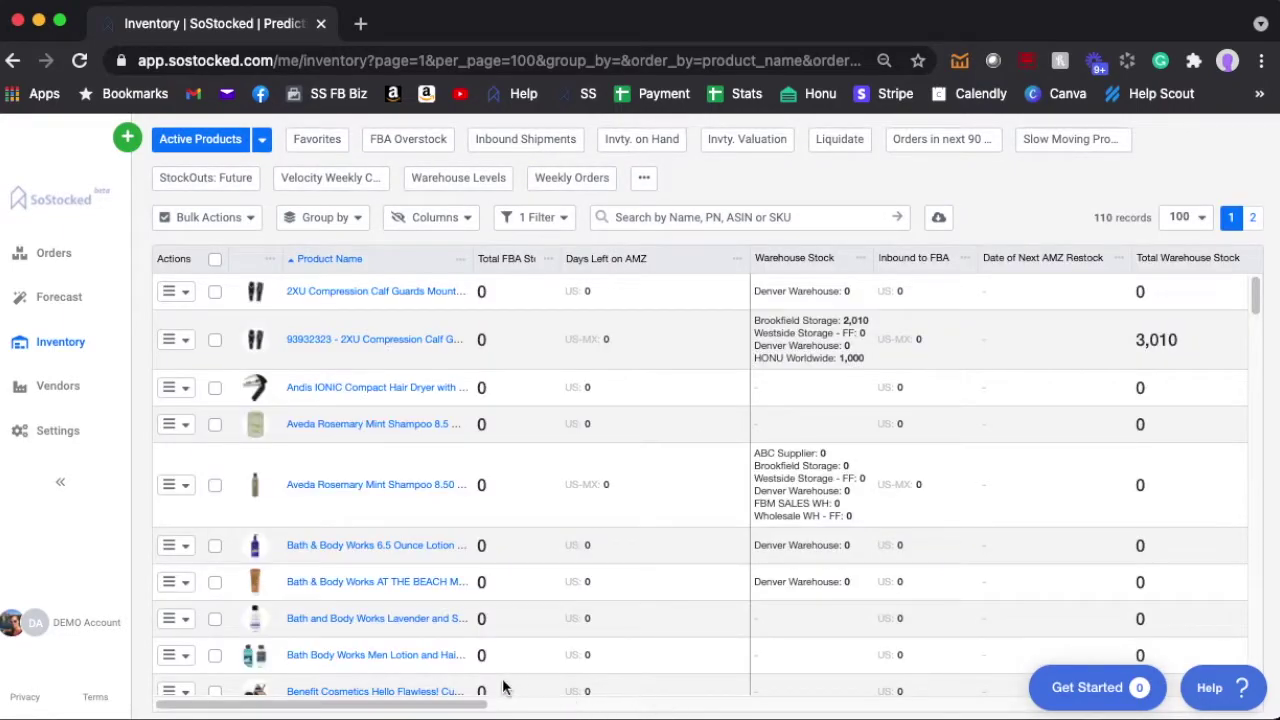
drag(397, 708, 441, 688)
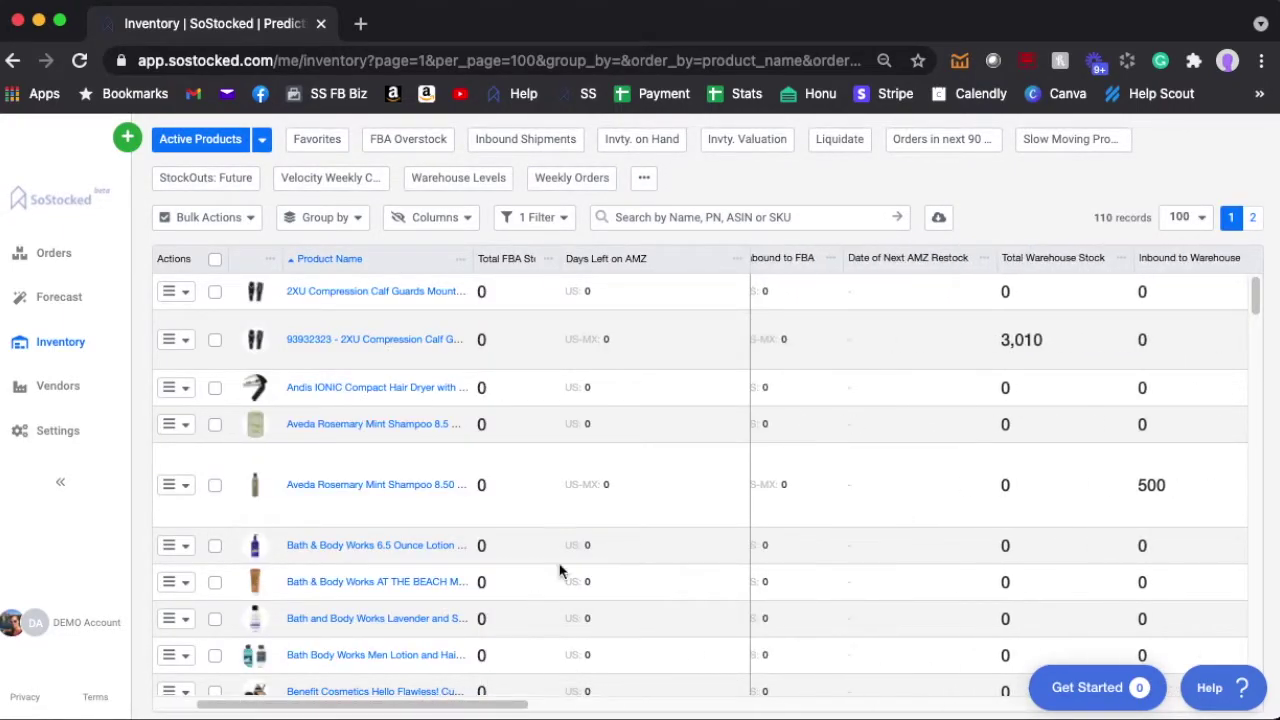
click(273, 265)
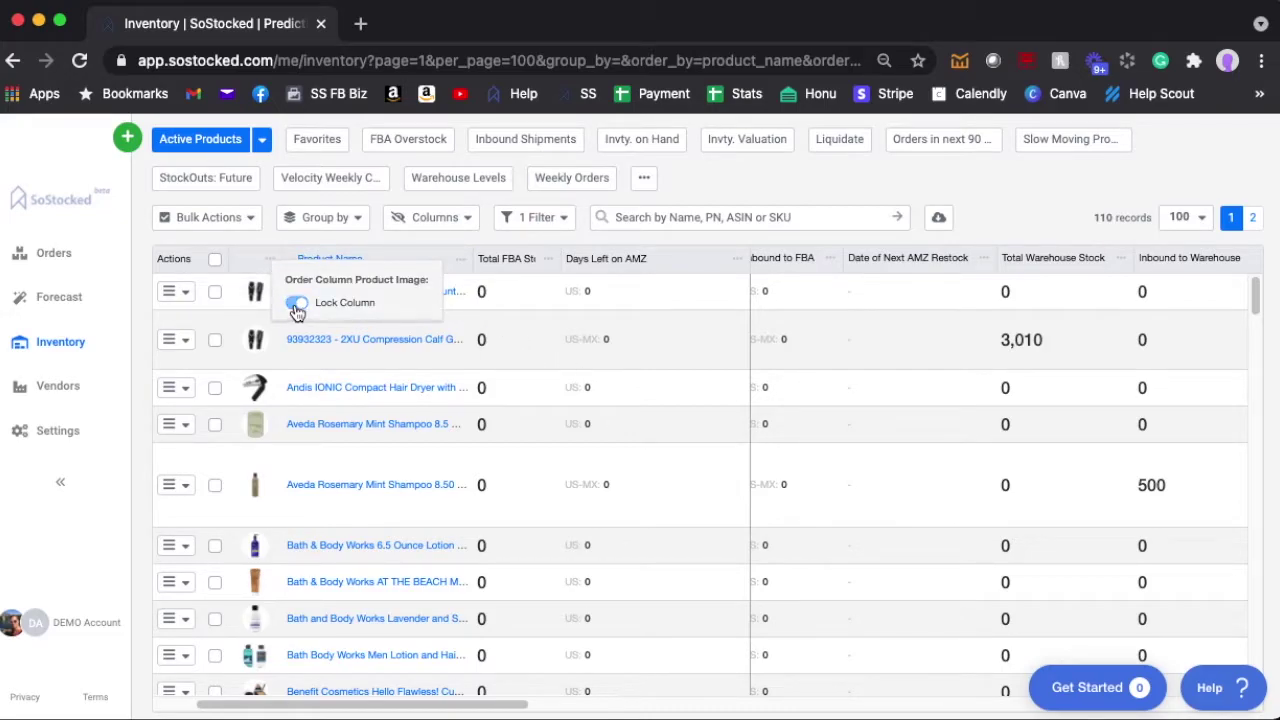
click(296, 305)
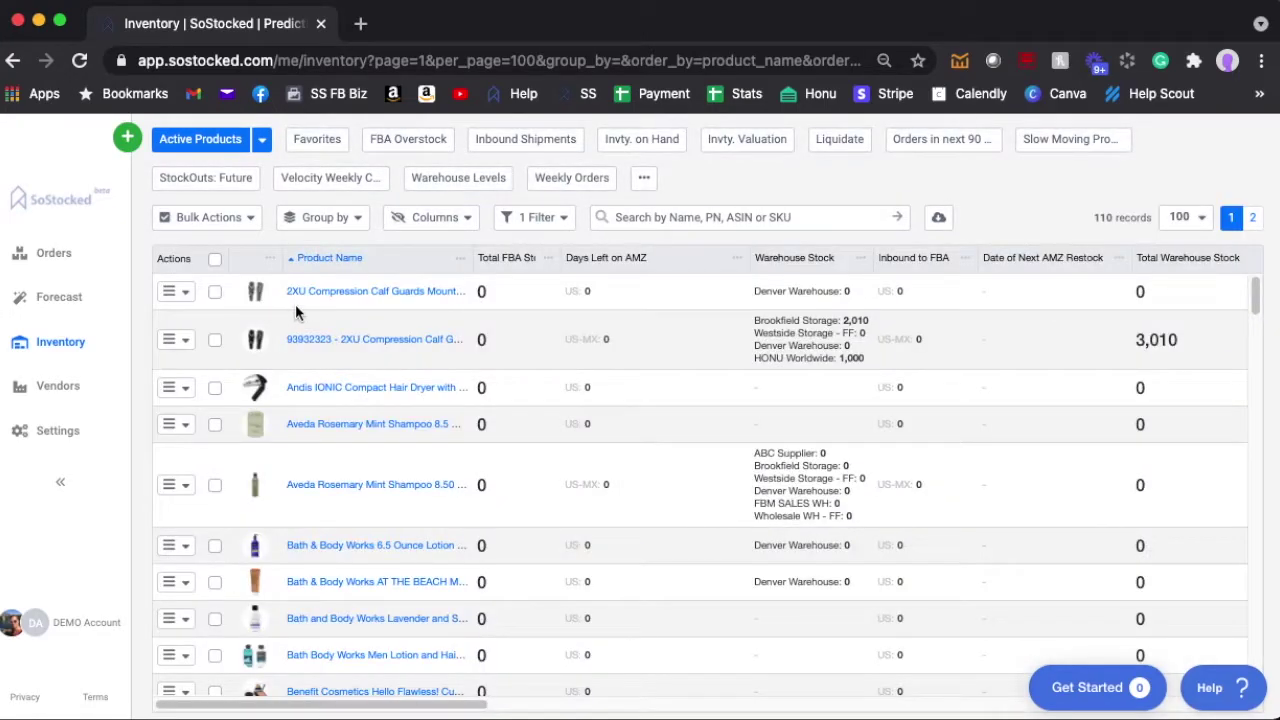
drag(340, 704, 290, 690)
Step: Auto-fit Product Name to full product names and sort by Total FBA Stock descending
click(460, 259)
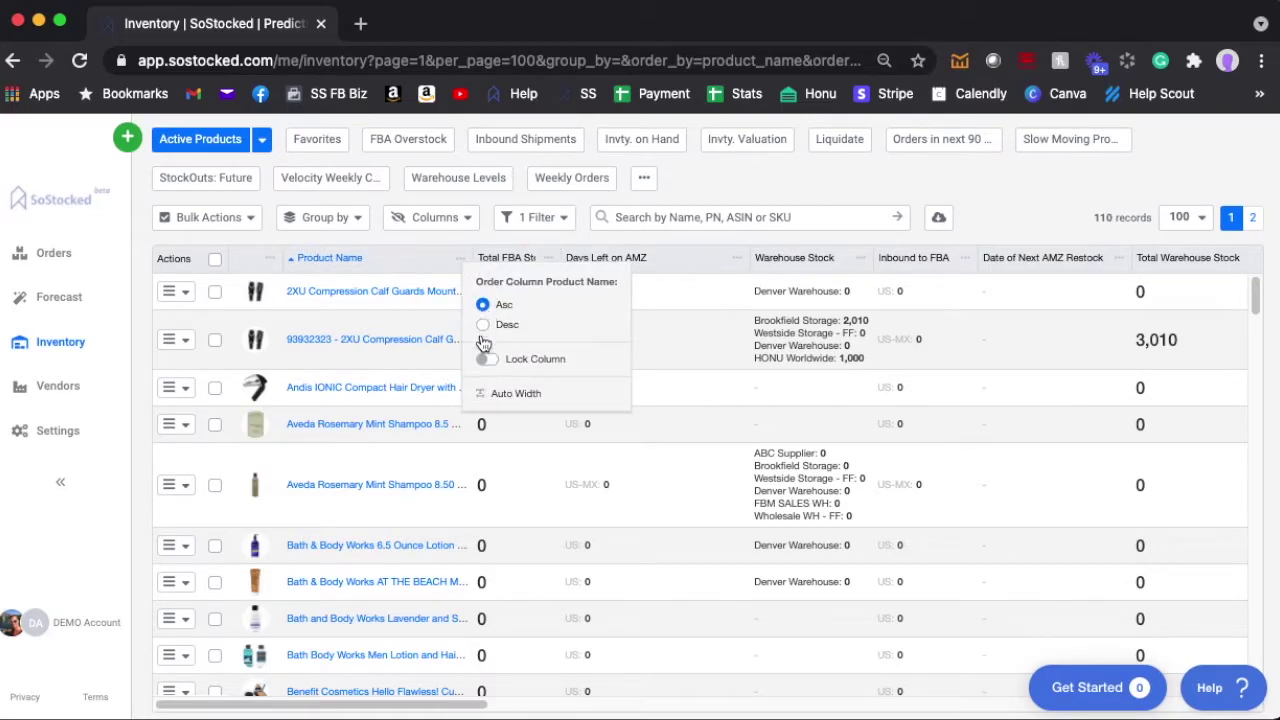
click(496, 398)
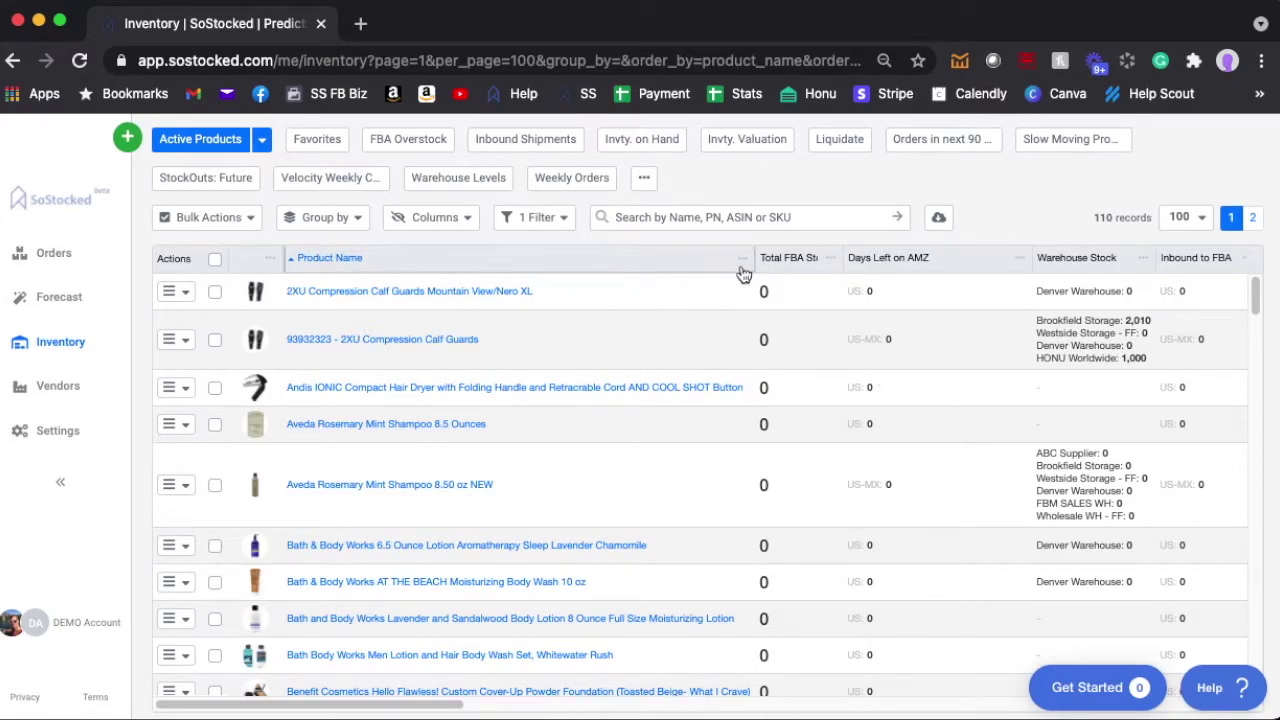
click(829, 259)
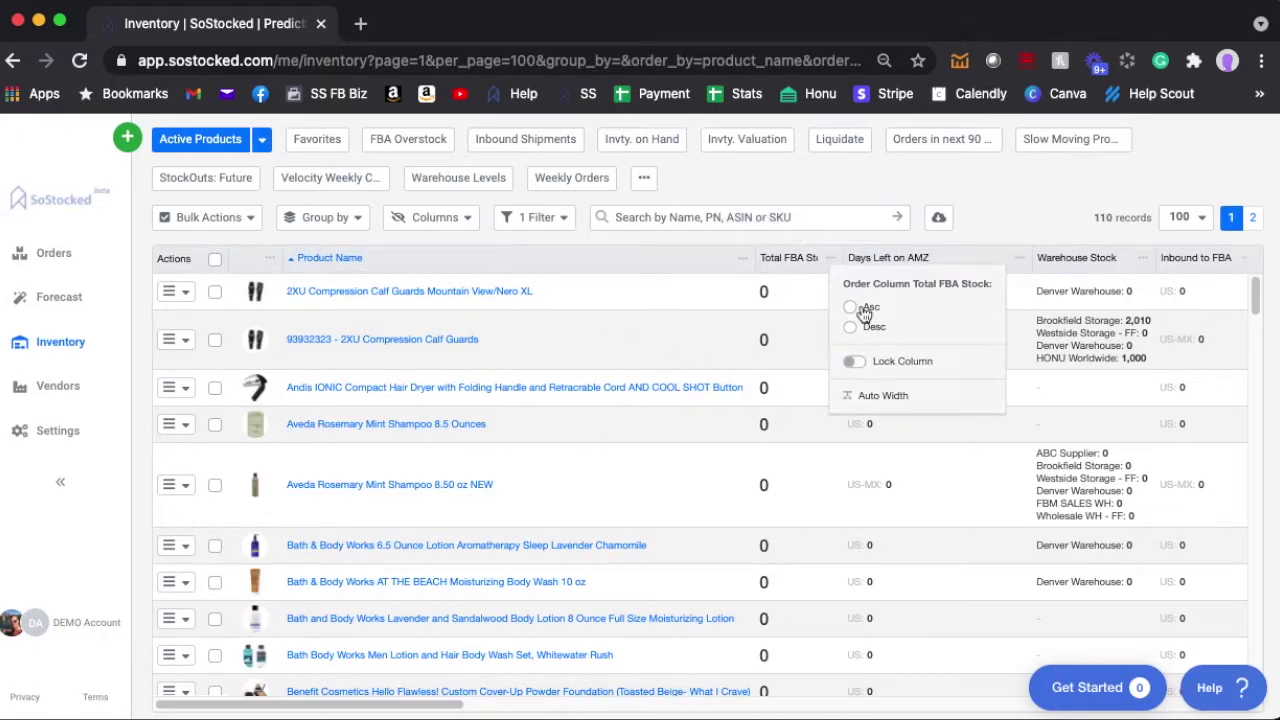
click(850, 328)
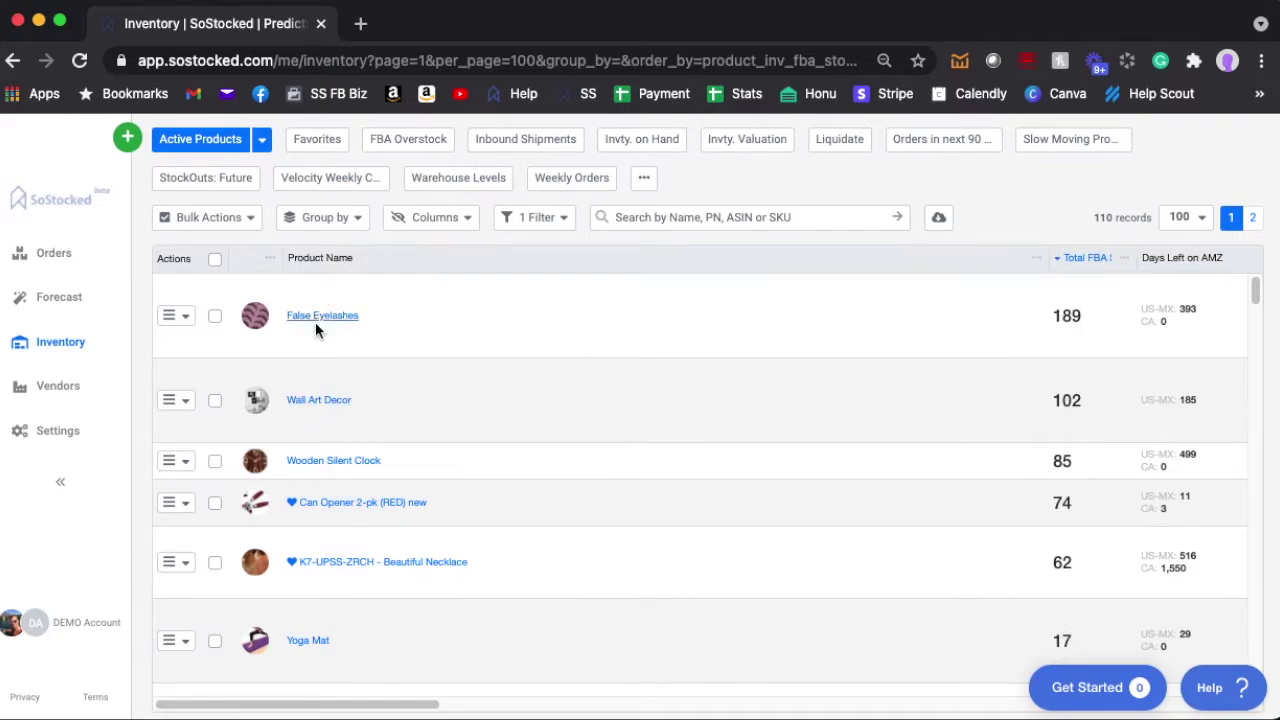
Step: Move Total FBA Stock beside Product Name, resize it, and auto-fit Days Left on AMZ
drag(1050, 252, 486, 266)
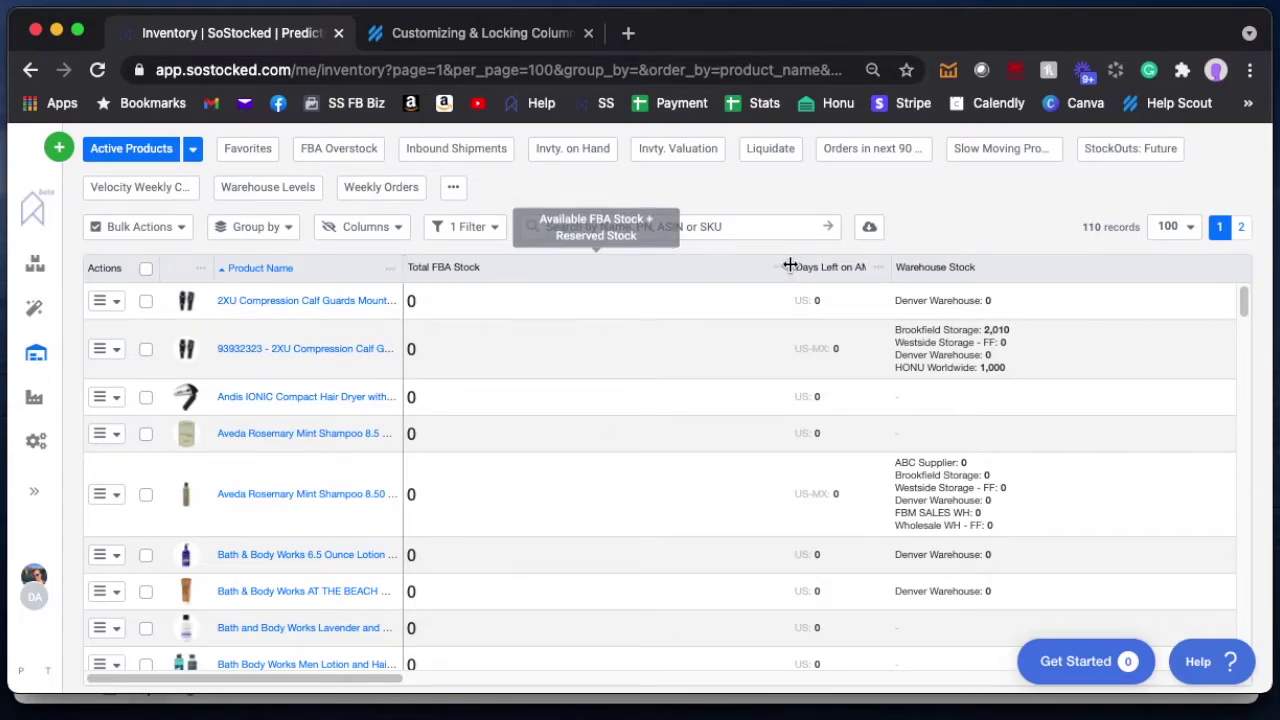
drag(791, 263, 543, 286)
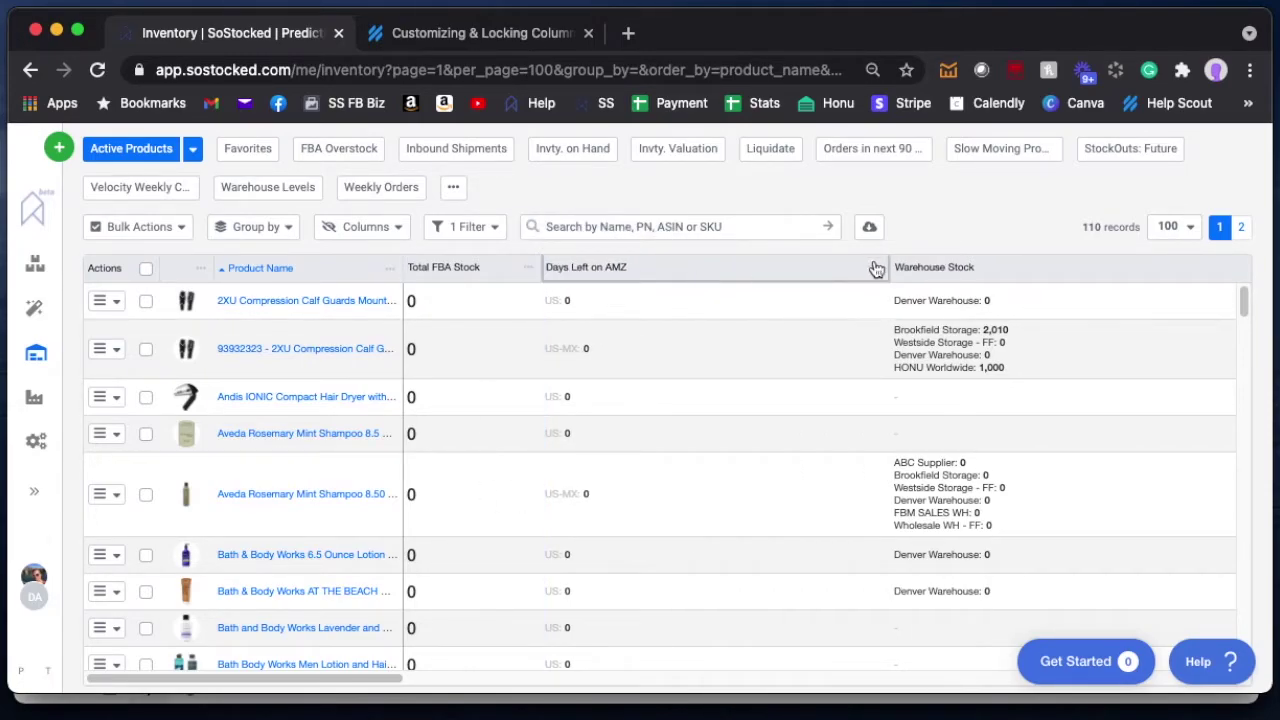
mouse_move(889, 262)
mouse_down()
mouse_move(704, 263)
mouse_move(903, 265)
mouse_up()
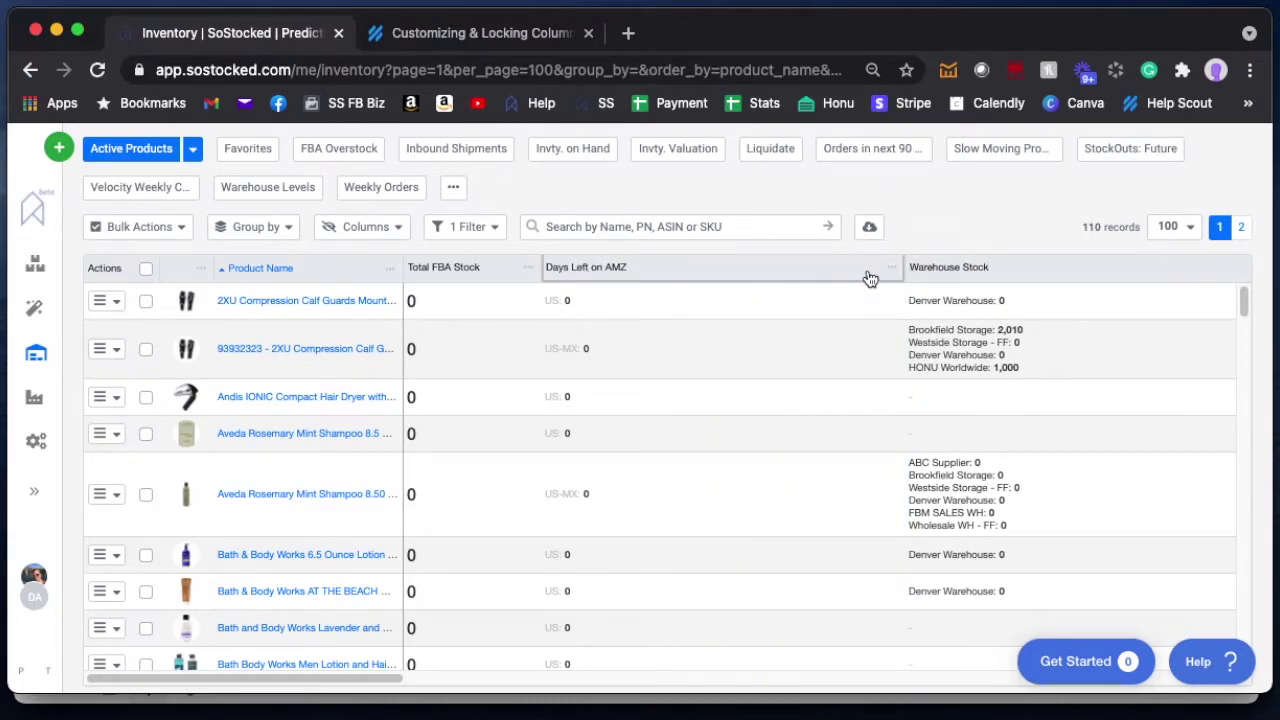
click(890, 271)
click(948, 403)
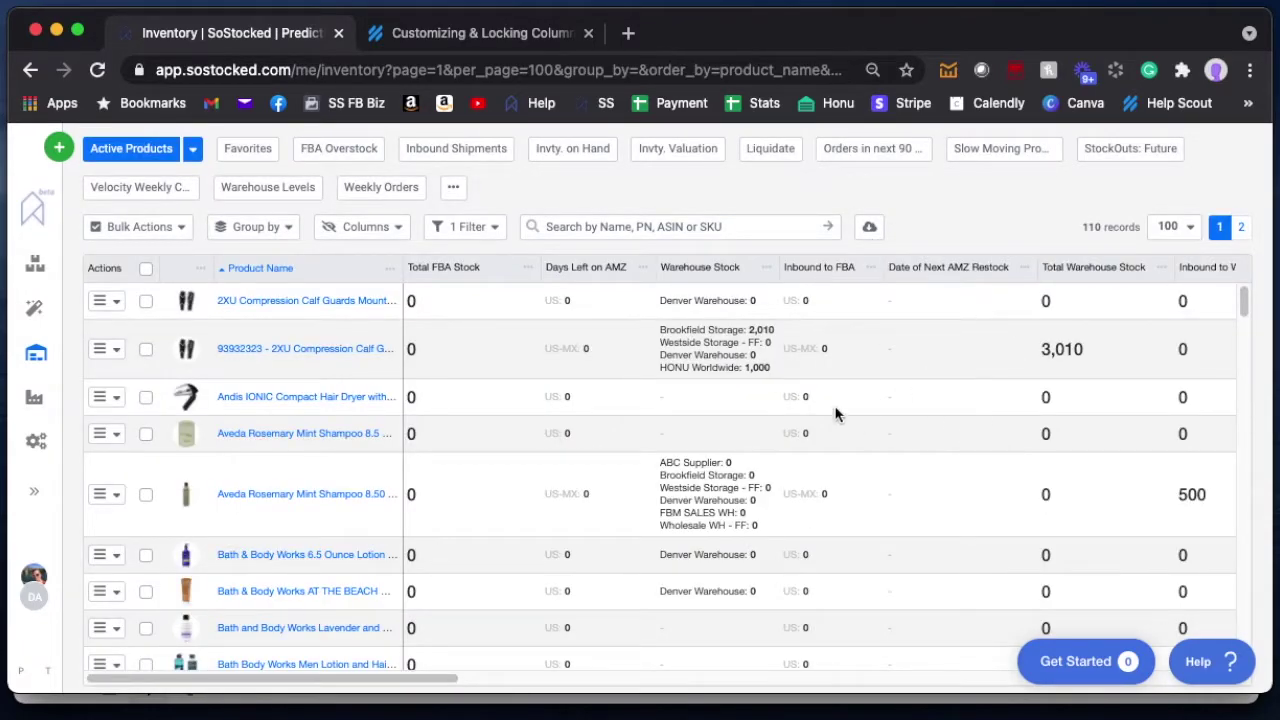
drag(455, 679, 1130, 679)
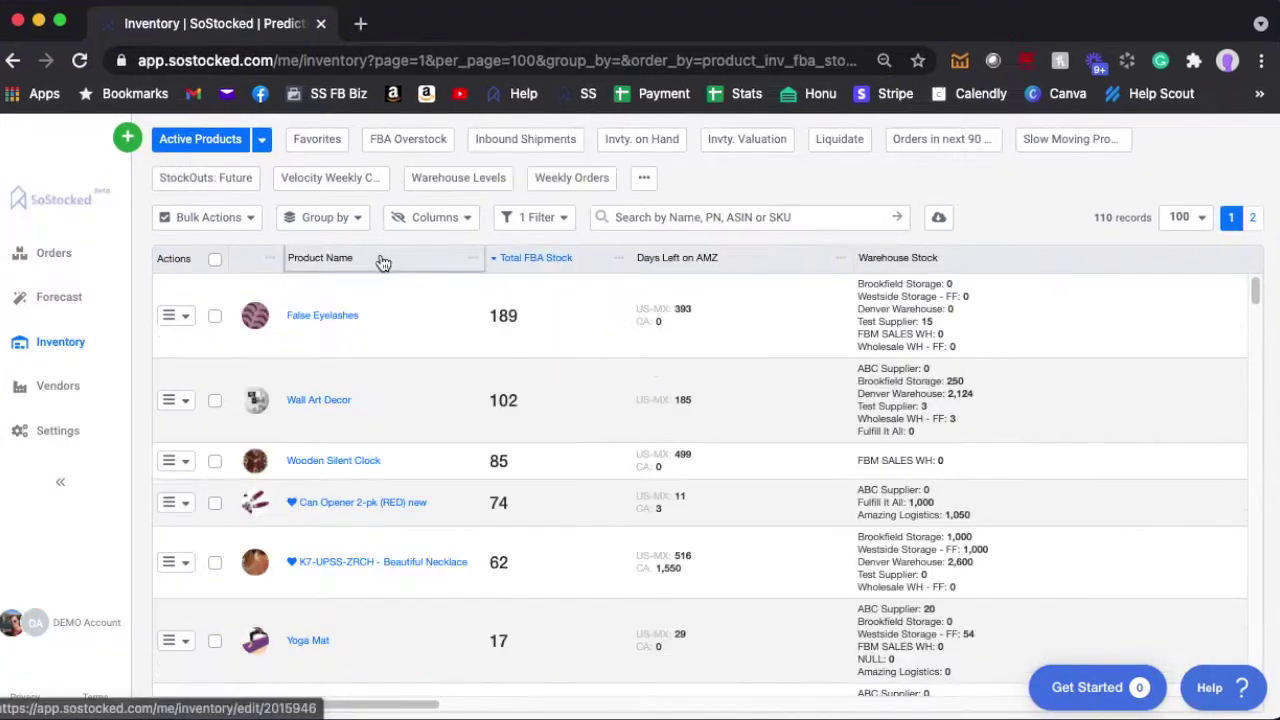
mouse_move(386, 257)
mouse_down()
mouse_move(429, 271)
mouse_move(772, 266)
mouse_up()
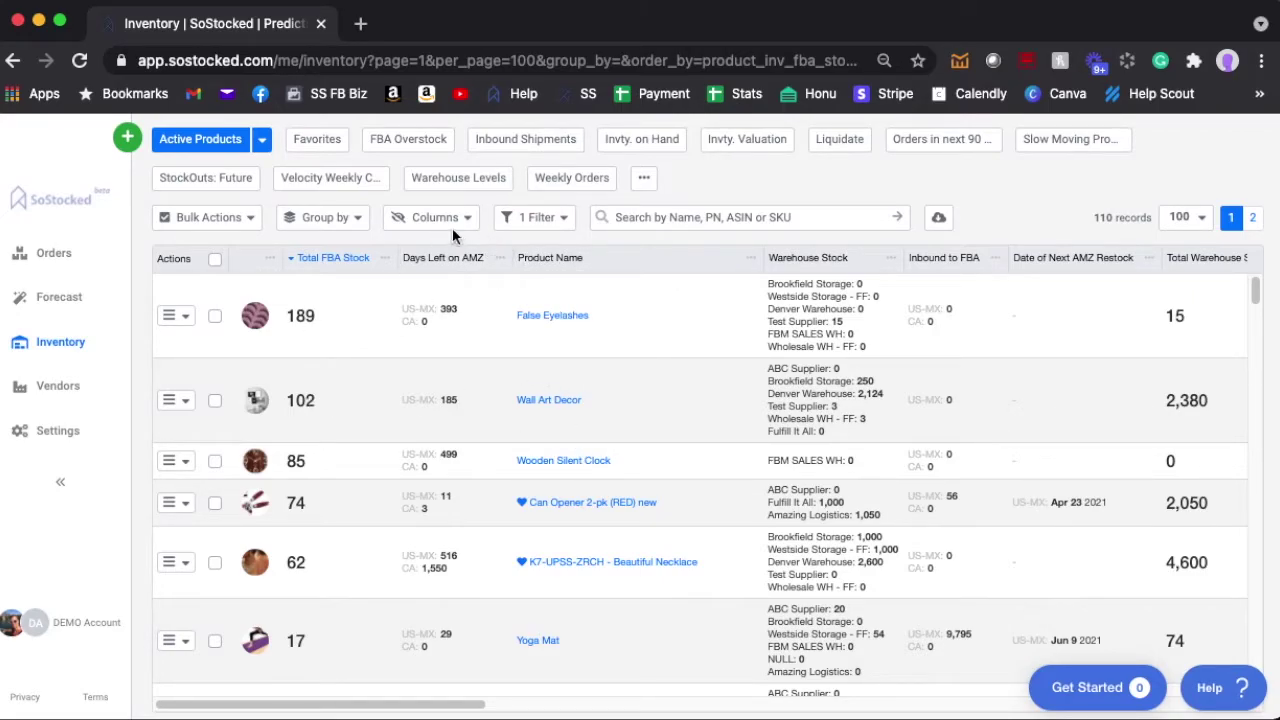
Step: Scroll down through the stock-sorted rows to the zero-stock products and back up
scroll(700, 465, down, 15)
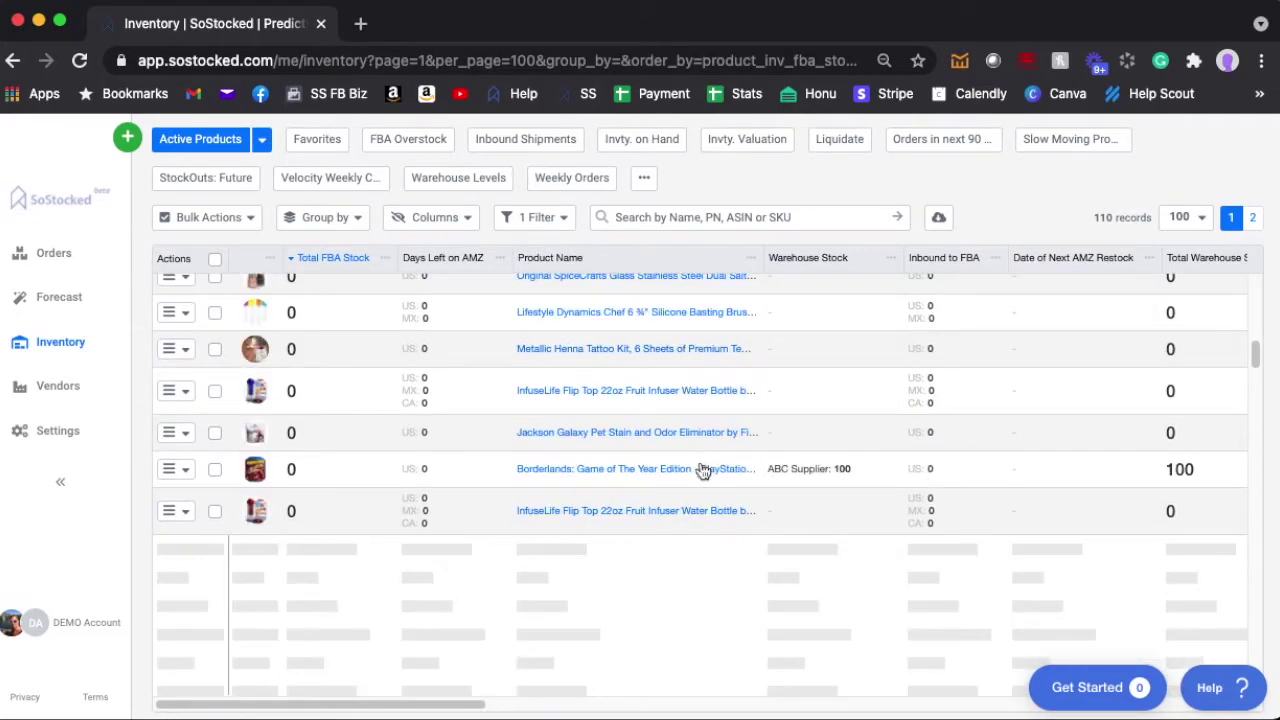
scroll(700, 468, down, 10)
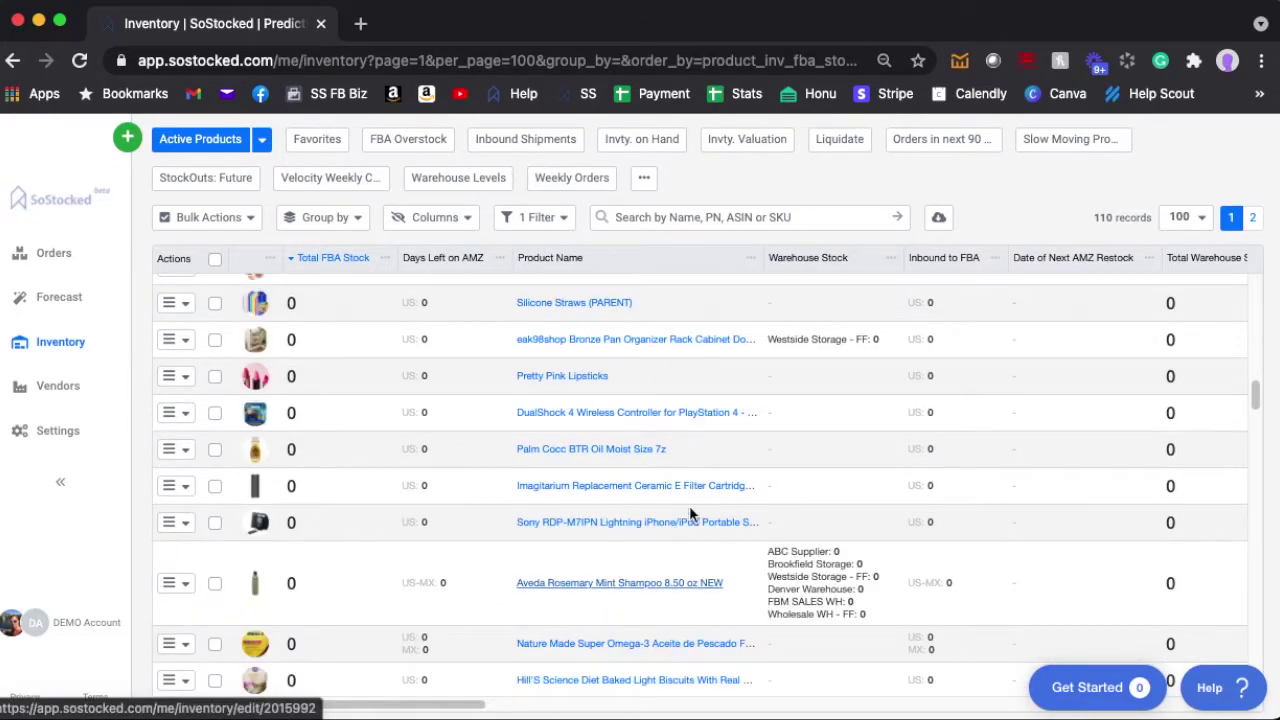
scroll(686, 515, down, 3)
scroll(753, 470, down, 10)
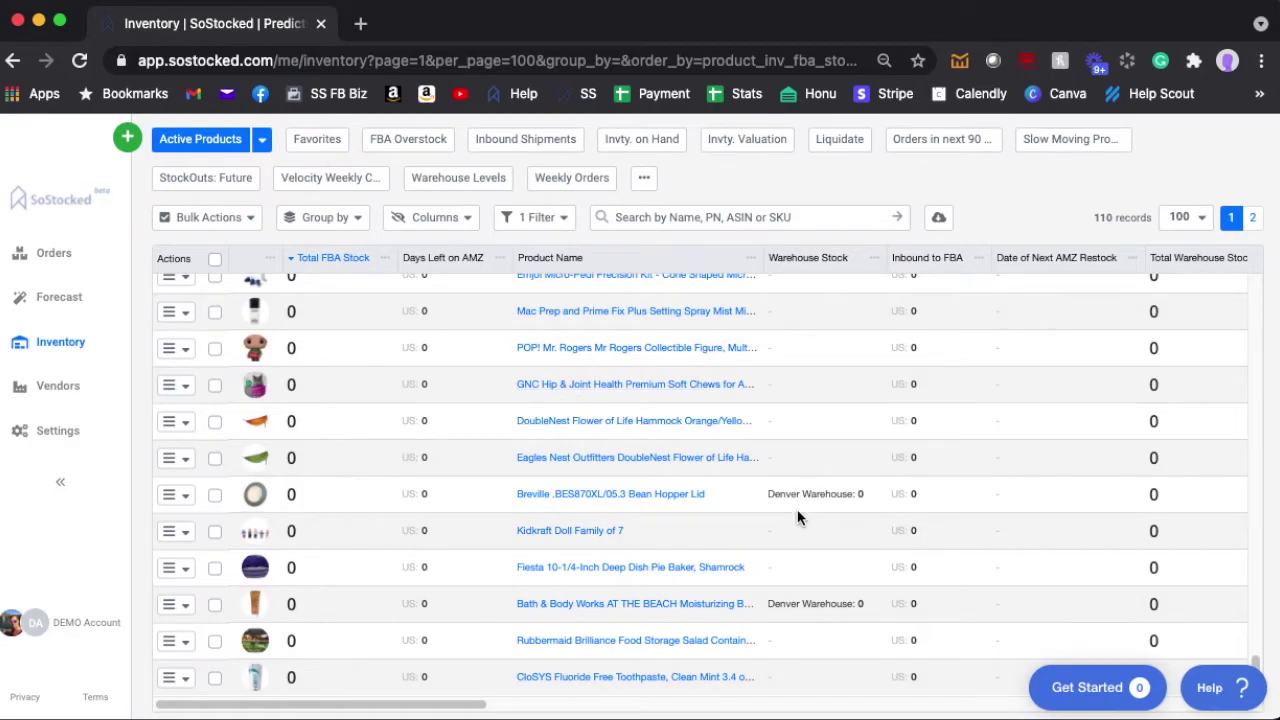
scroll(797, 515, up, 10)
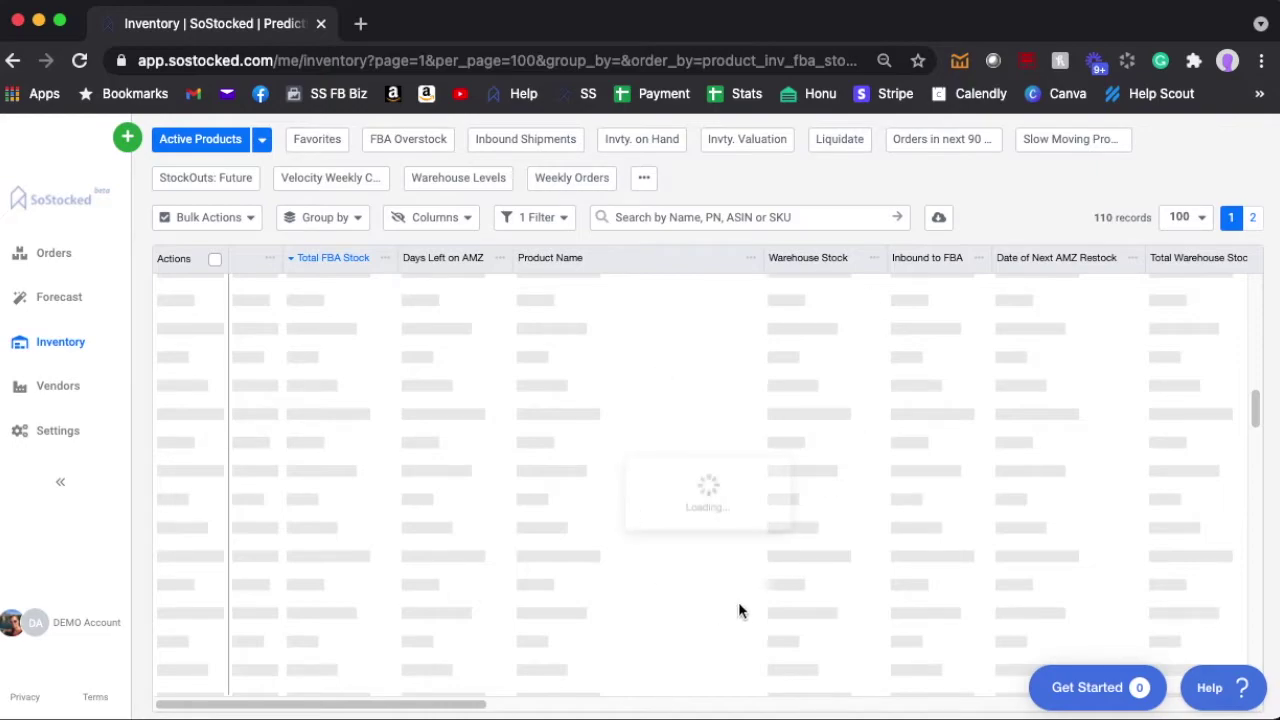
scroll(702, 458, up, 4)
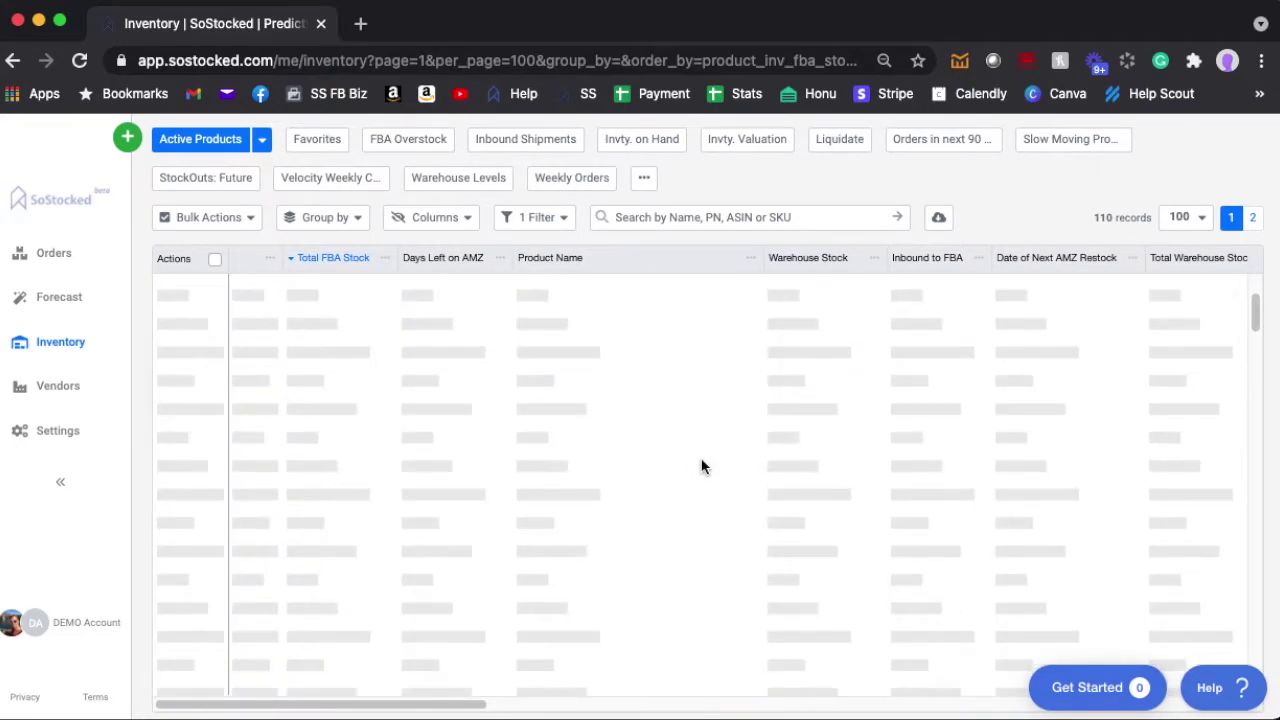
click(1205, 221)
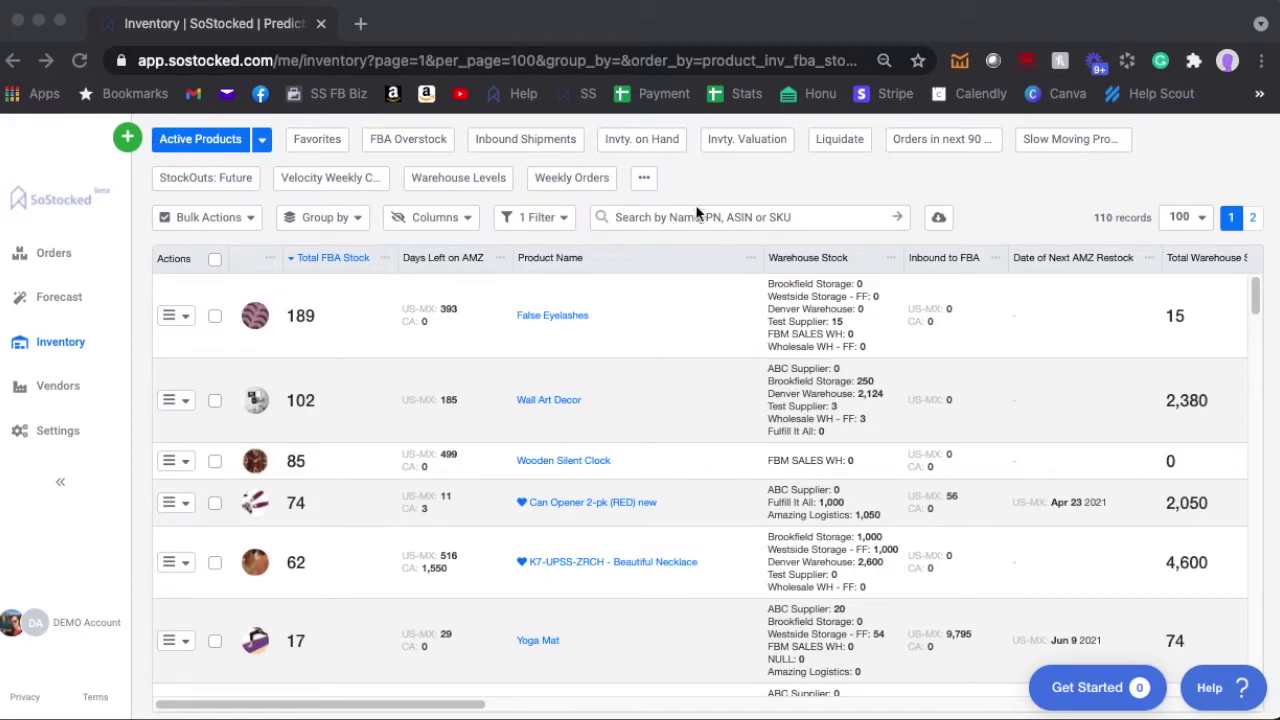
click(644, 179)
click(644, 179)
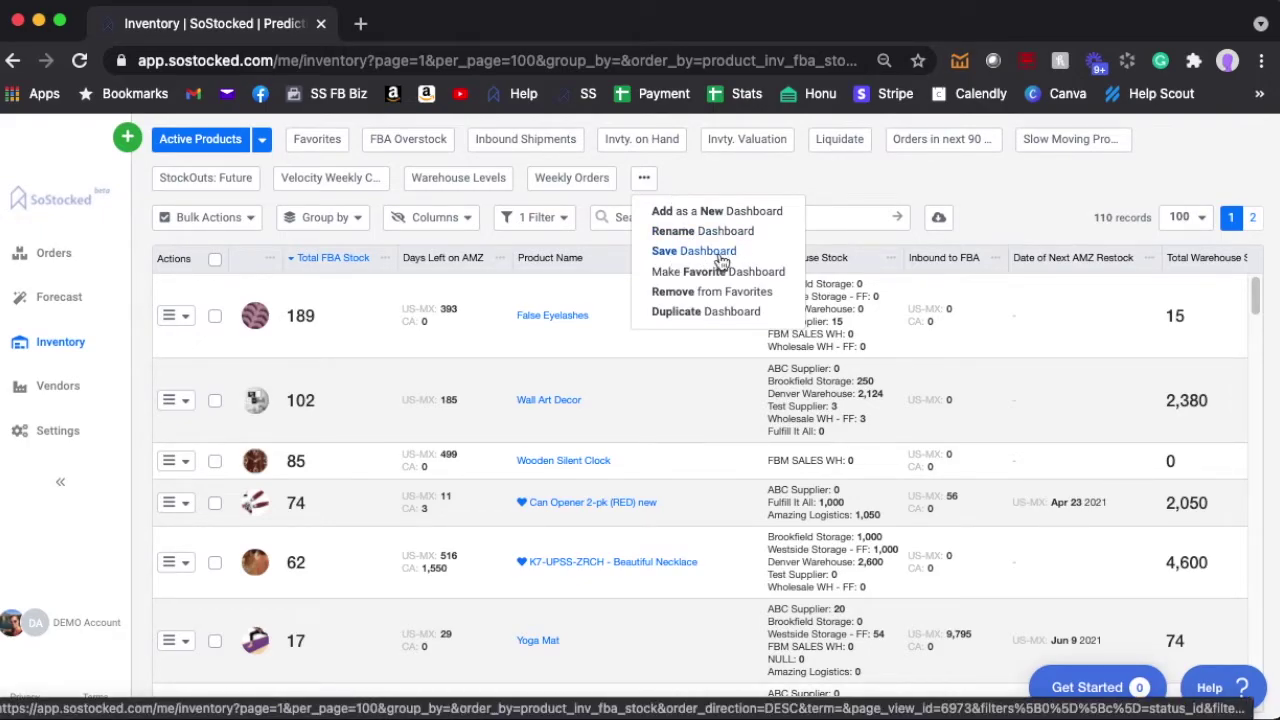
click(680, 213)
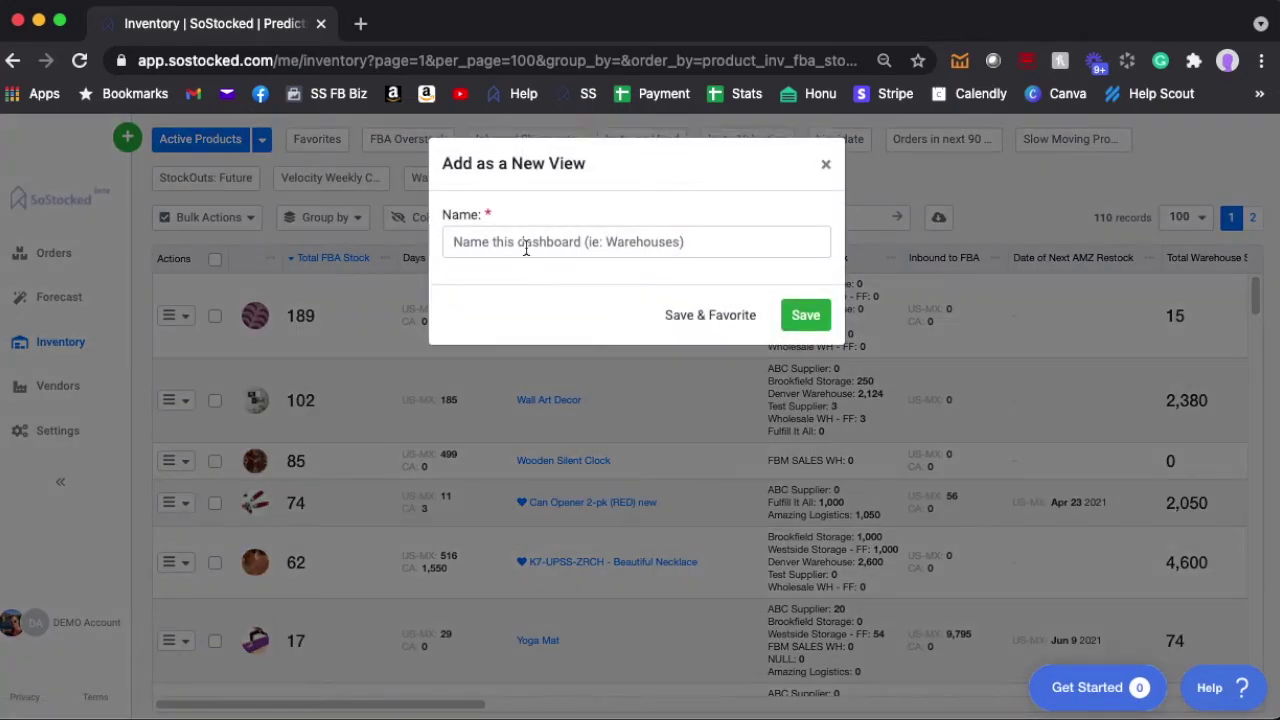
click(532, 252)
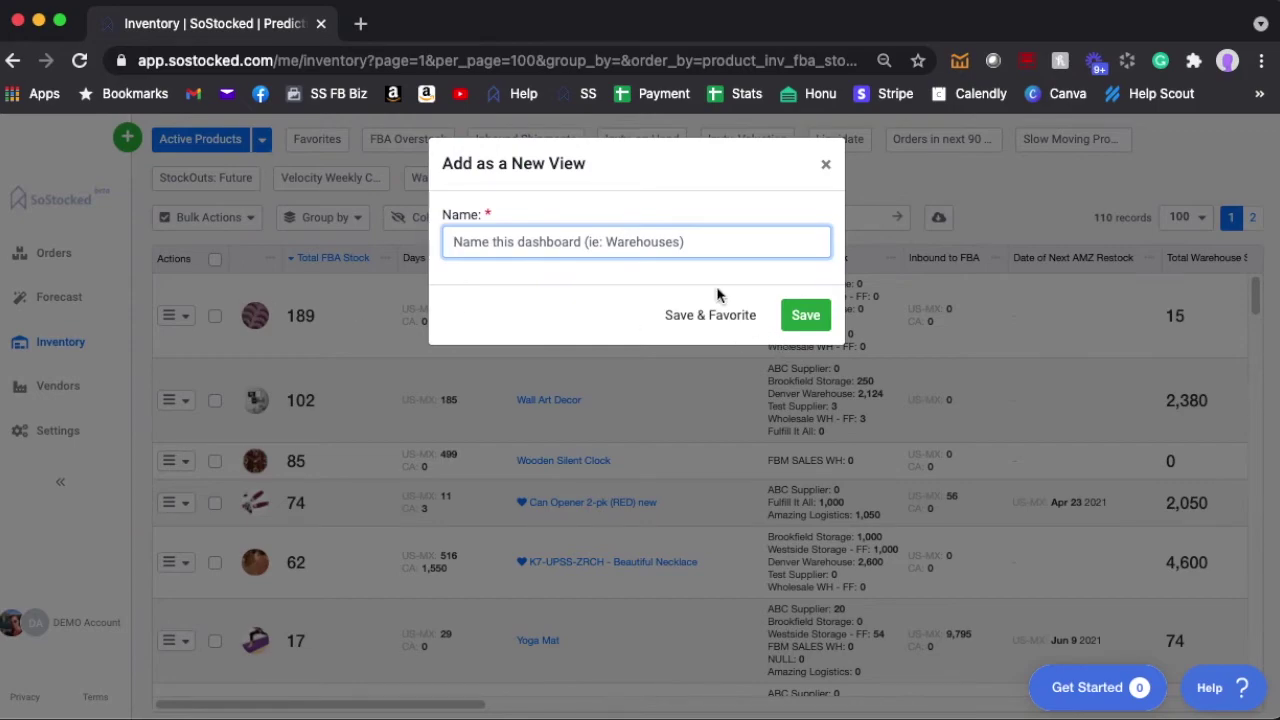
click(826, 165)
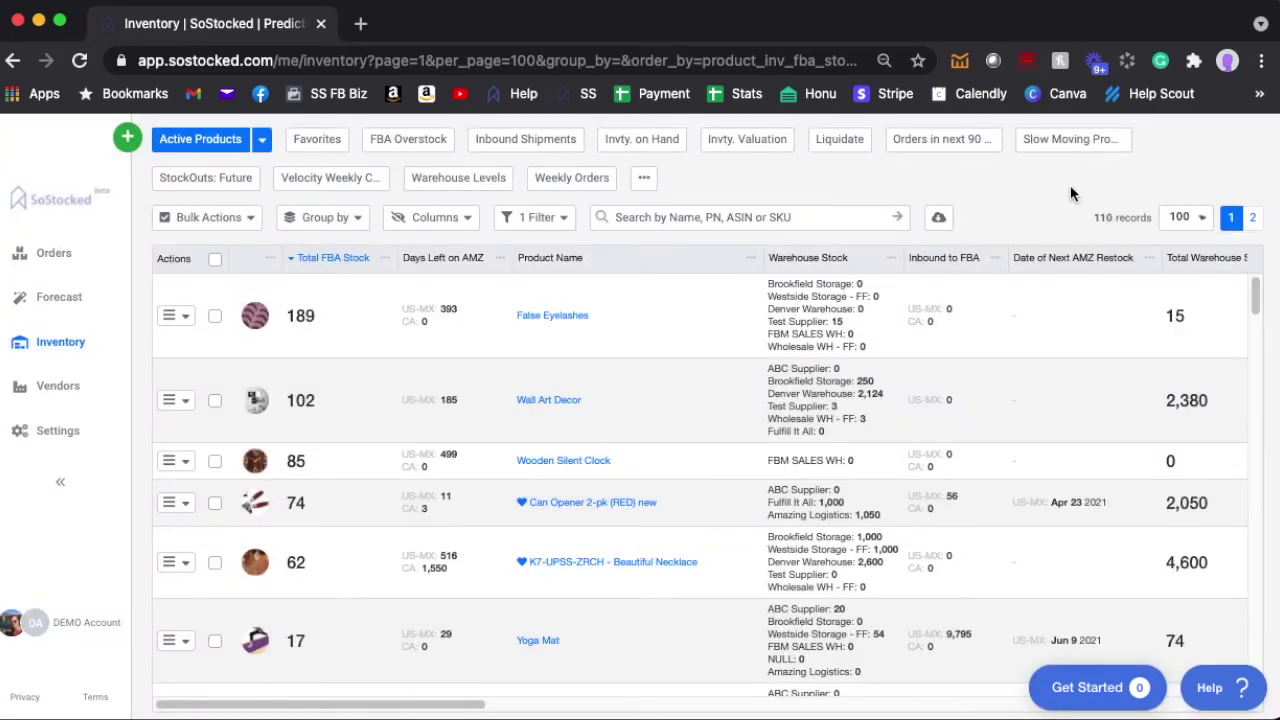